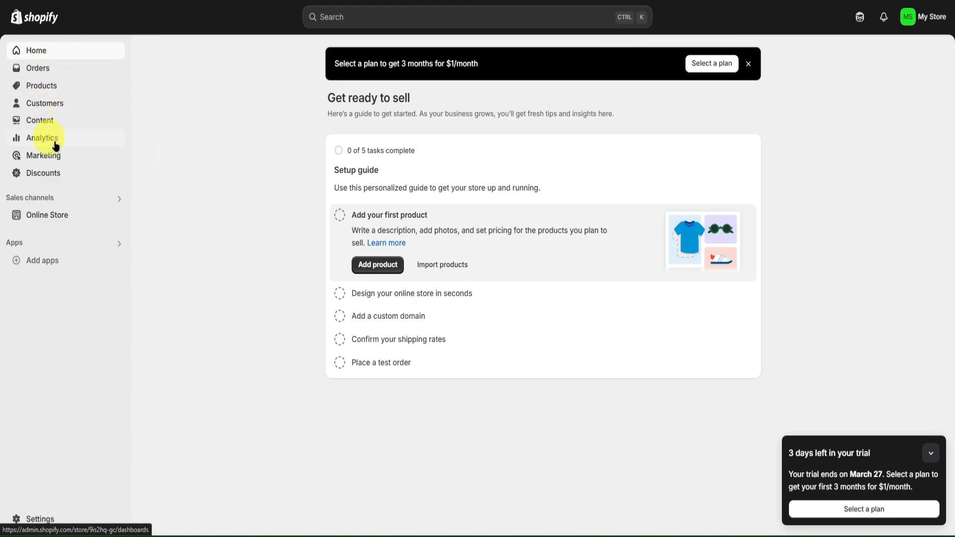
Open the Shopify App Store from the store's recommended apps and search it for "whatsapp button"
left_click(42, 259)
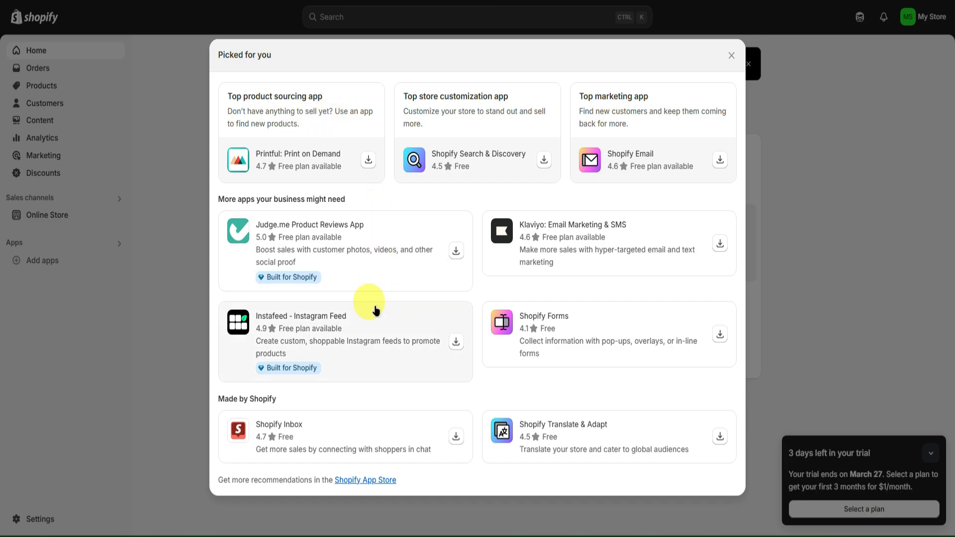
left_click(359, 481)
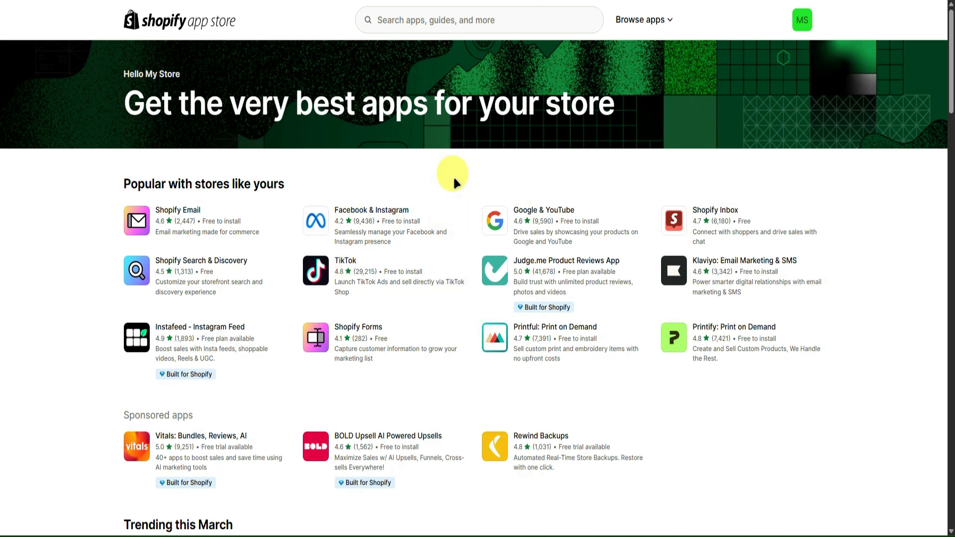
left_click(428, 26)
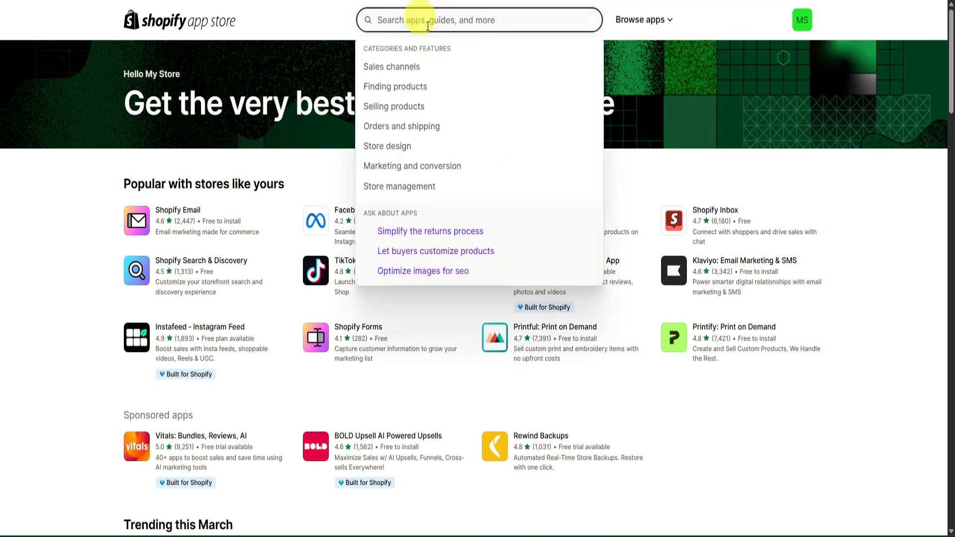
type("Whatsapp")
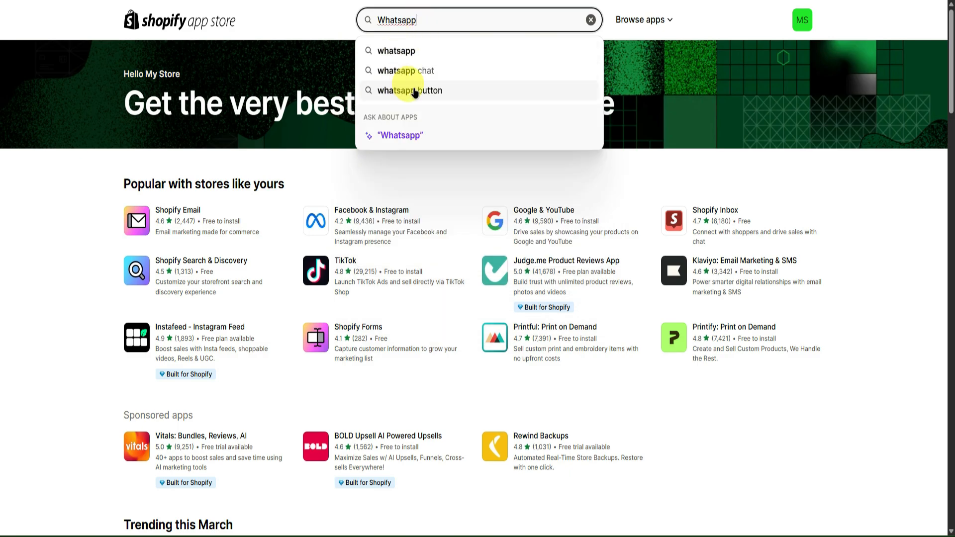
left_click(408, 90)
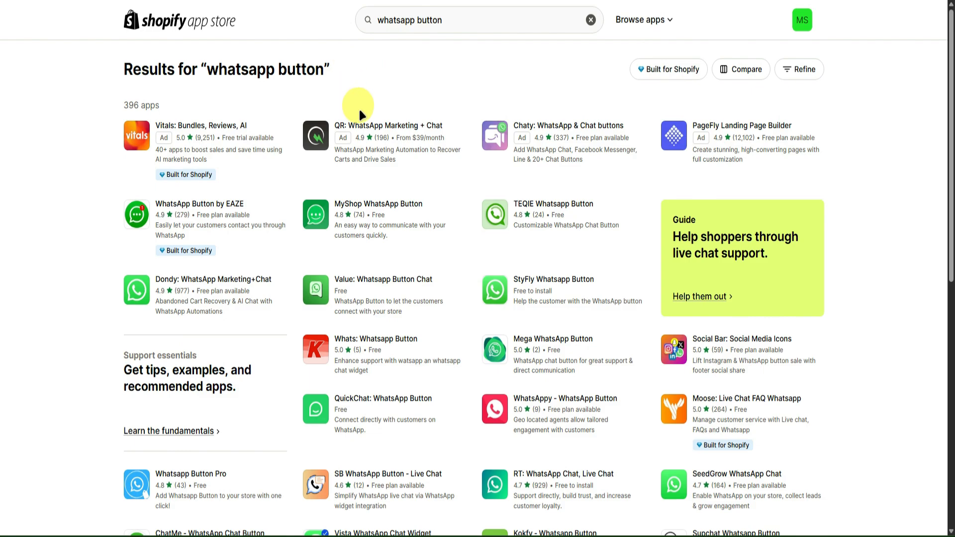
Find Dondy: WhatsApp Marketing+Chat in the results and install it on the store, approving its data access
scroll(544, 164, "down", 2)
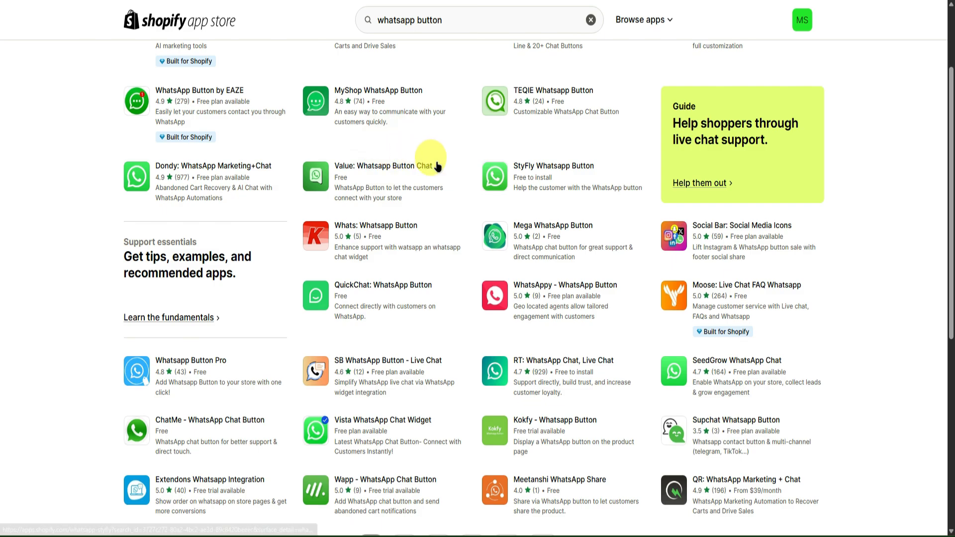
scroll(502, 174, "down", 2)
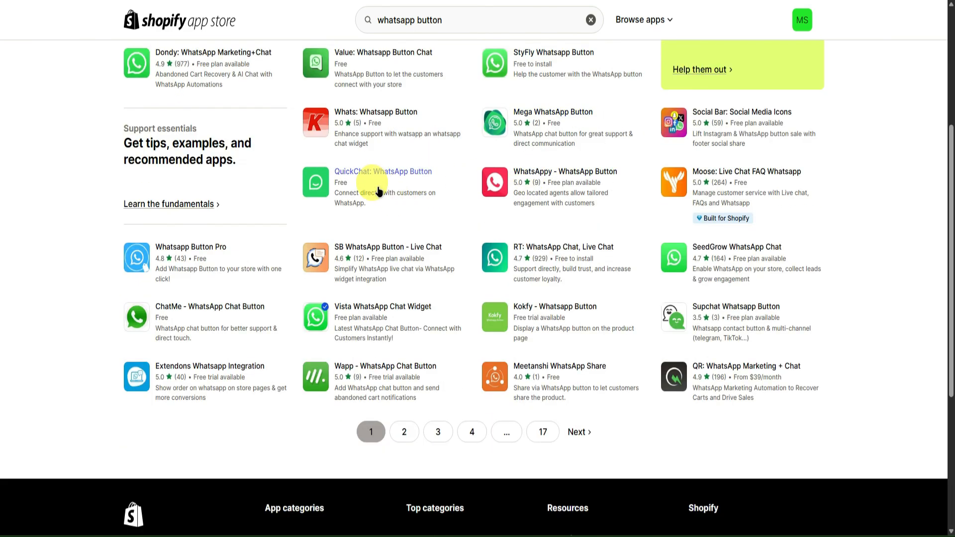
scroll(378, 192, "up", 2)
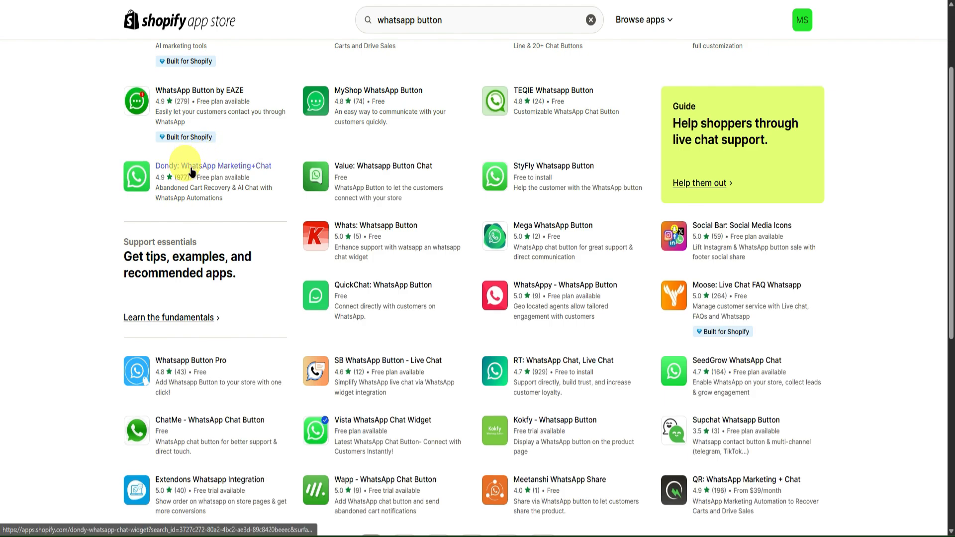
left_click(140, 175)
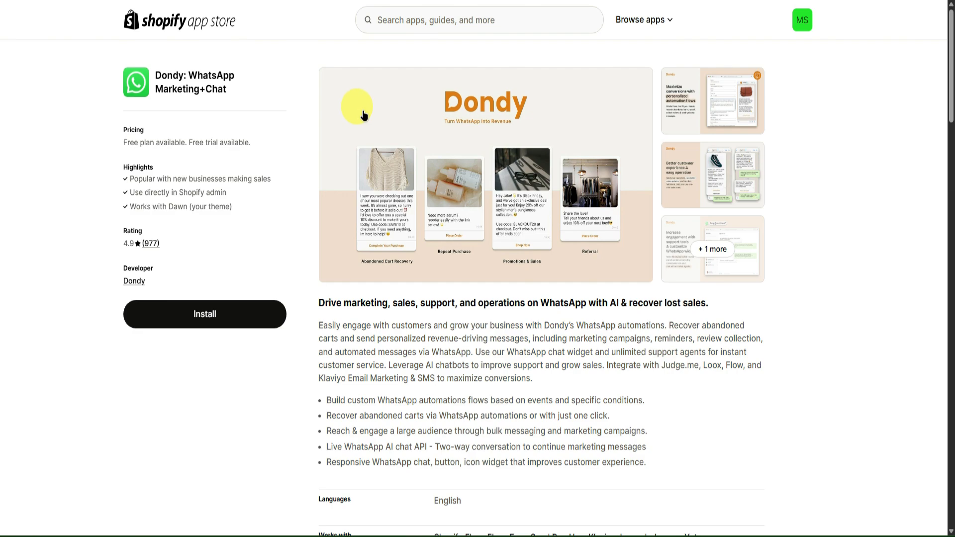
left_click(232, 312)
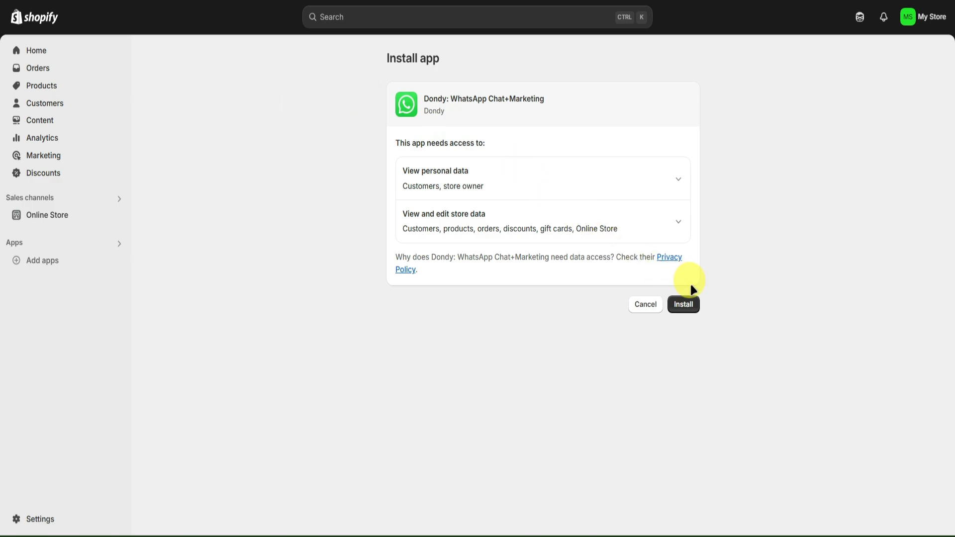
left_click(690, 305)
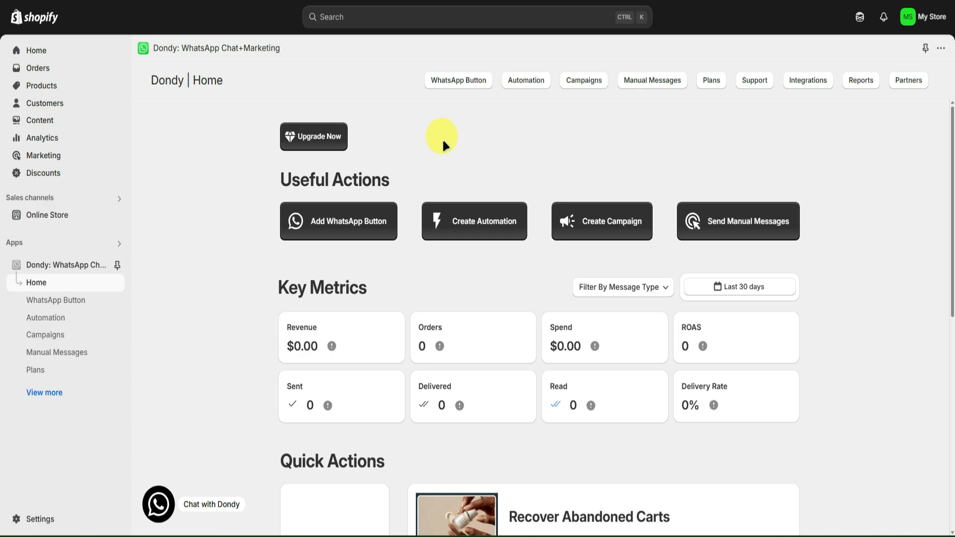
Examine the Dondy home page, including its useful actions, key metrics and quick action offers
scroll(437, 138, "down", 2)
scroll(438, 144, "up", 2)
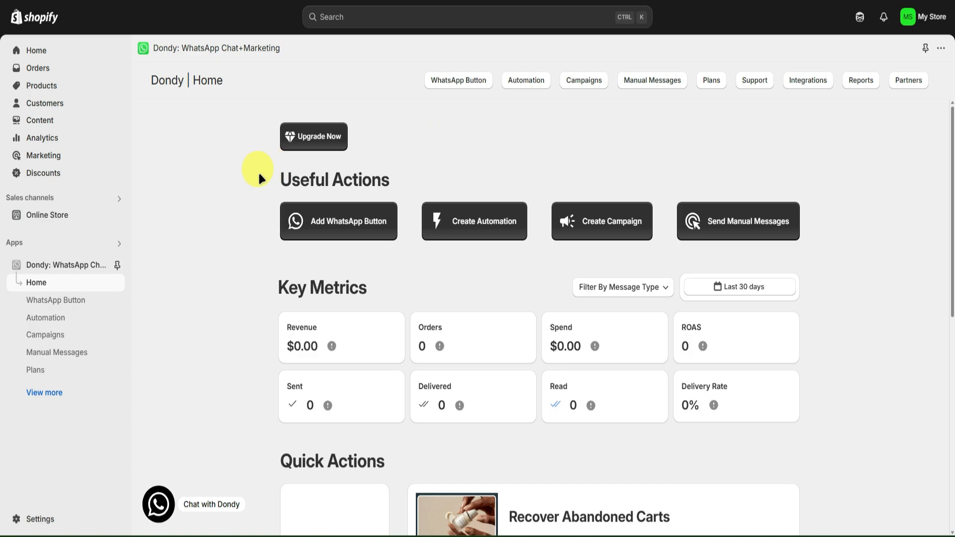
scroll(236, 172, "down", 8)
scroll(234, 169, "up", 8)
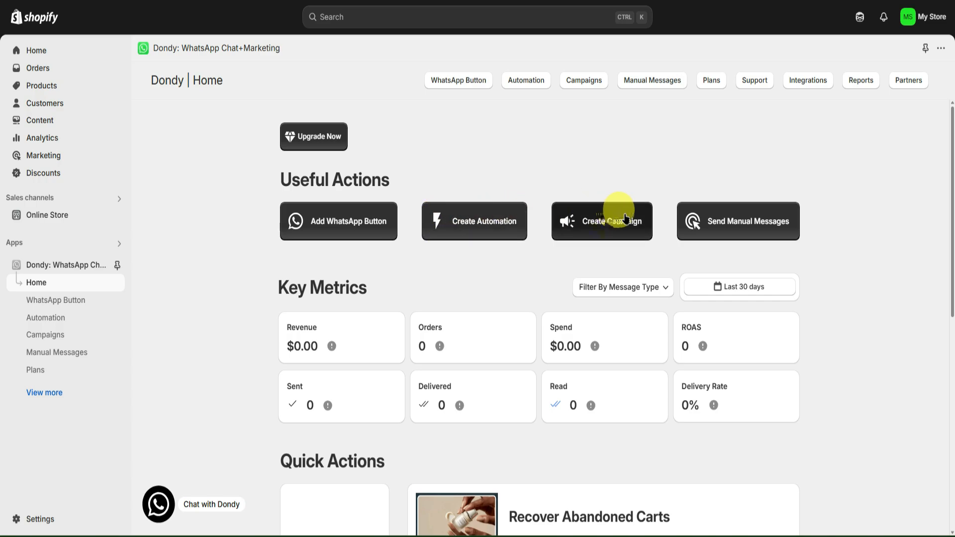
scroll(572, 174, "down", 1)
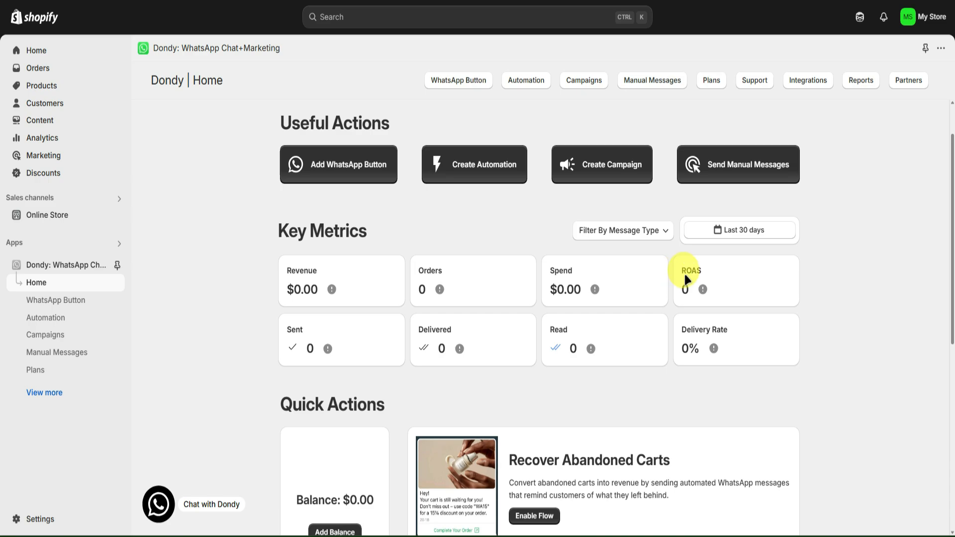
scroll(652, 268, "down", 2)
mouse_move(459, 234)
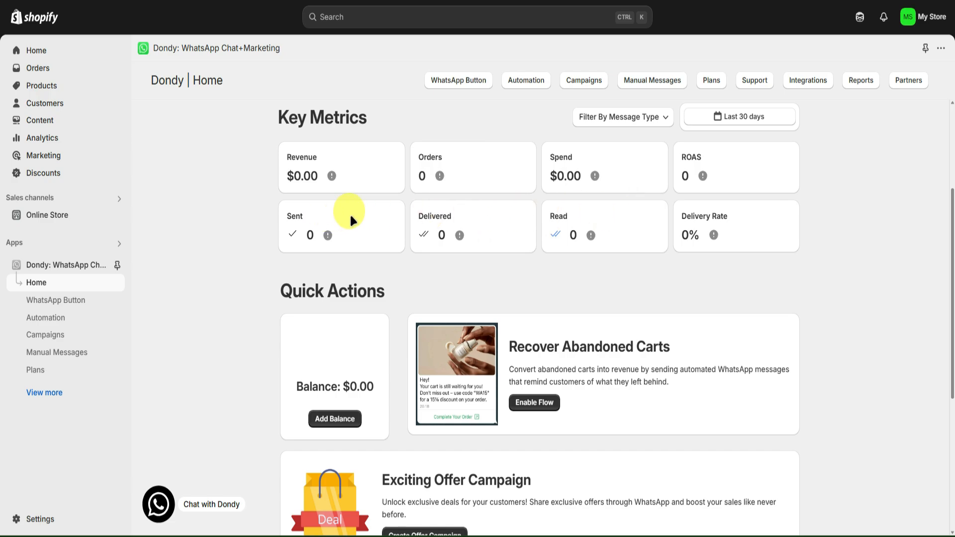
scroll(552, 214, "down", 2)
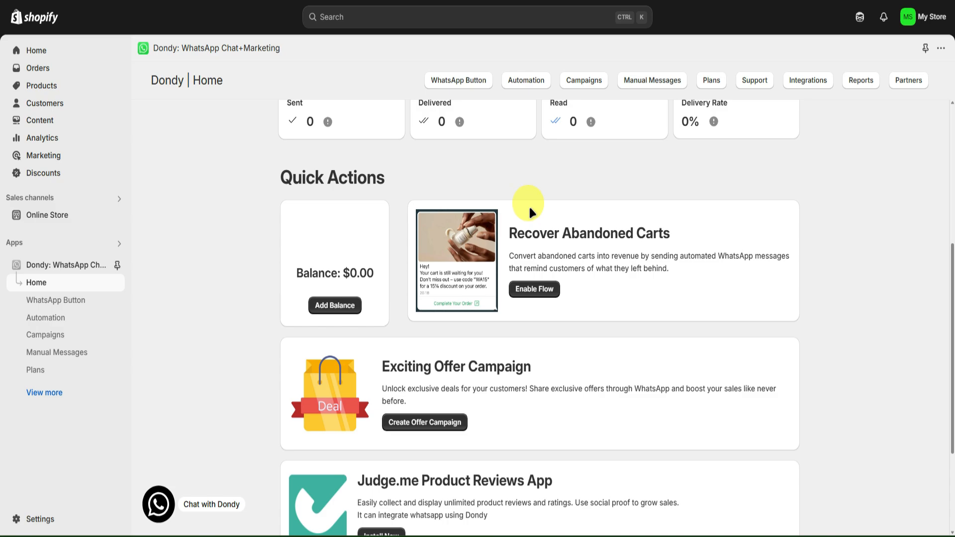
scroll(462, 196, "down", 2)
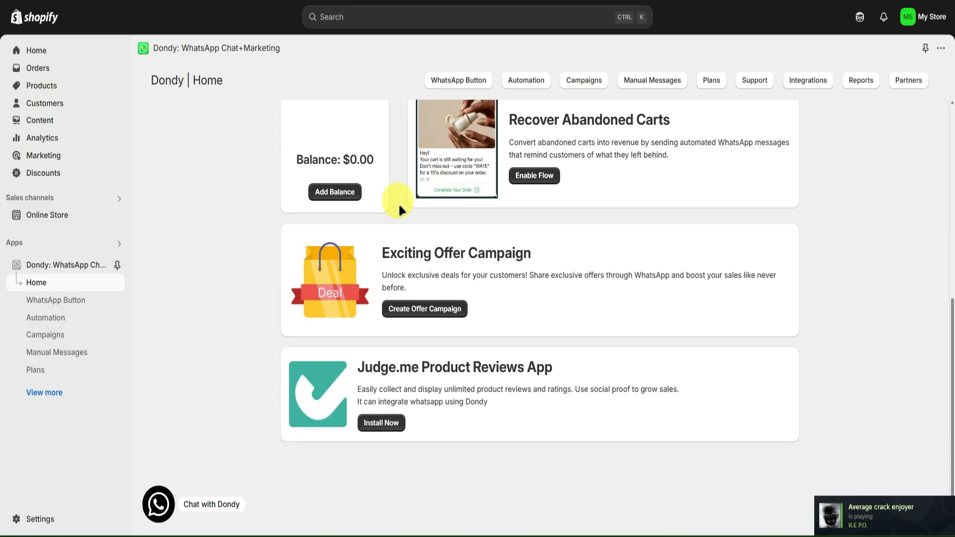
scroll(397, 205, "up", 1)
scroll(393, 204, "down", 1)
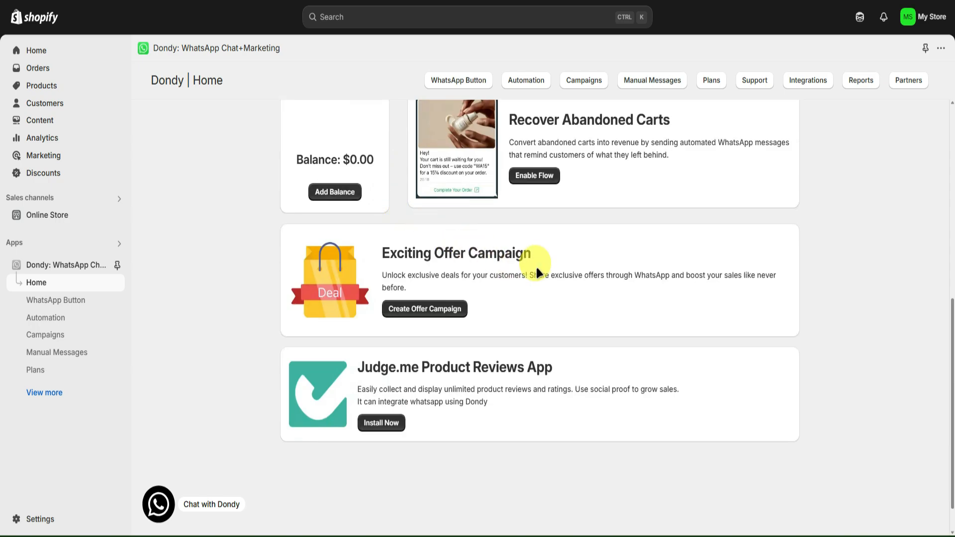
scroll(527, 254, "down", 1)
scroll(498, 246, "up", 3)
scroll(416, 235, "up", 5)
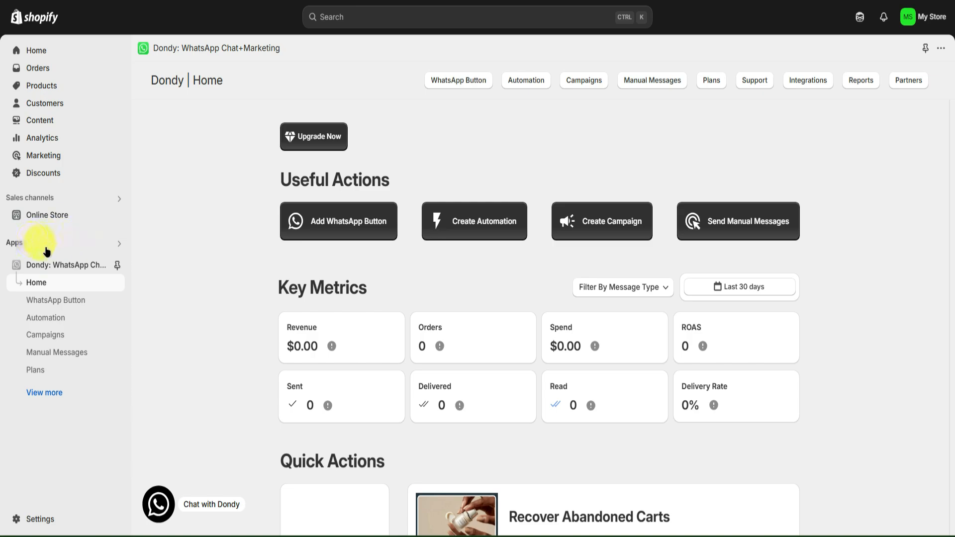
Pin Dondy to the store navigation and start adding a WhatsApp button
left_click(118, 265)
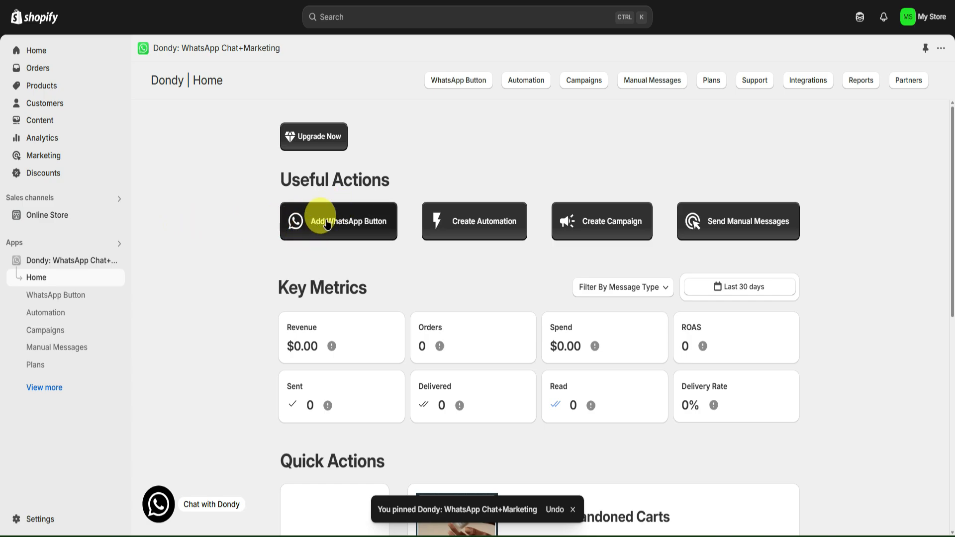
left_click(346, 225)
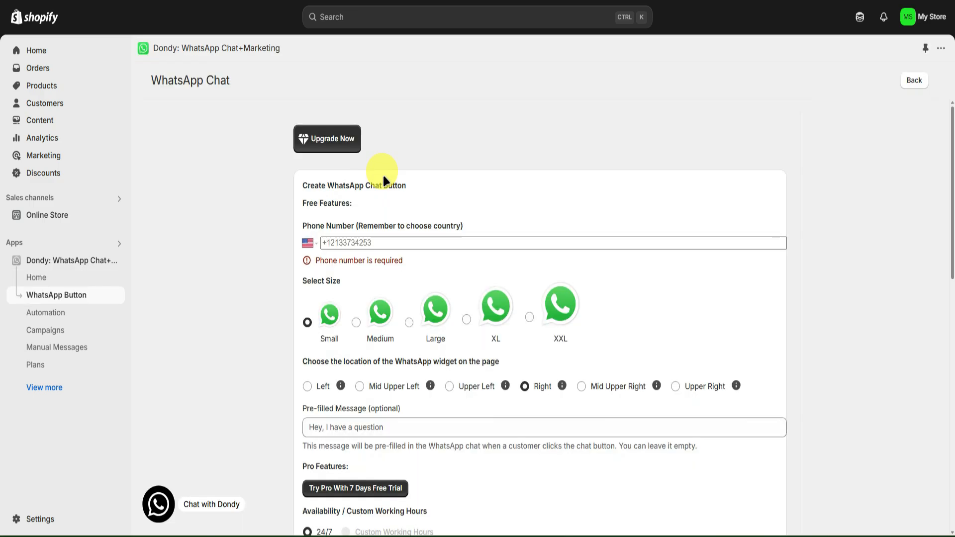
Enter the store's WhatsApp phone number for the chat button, with United States as the country
left_click(346, 242)
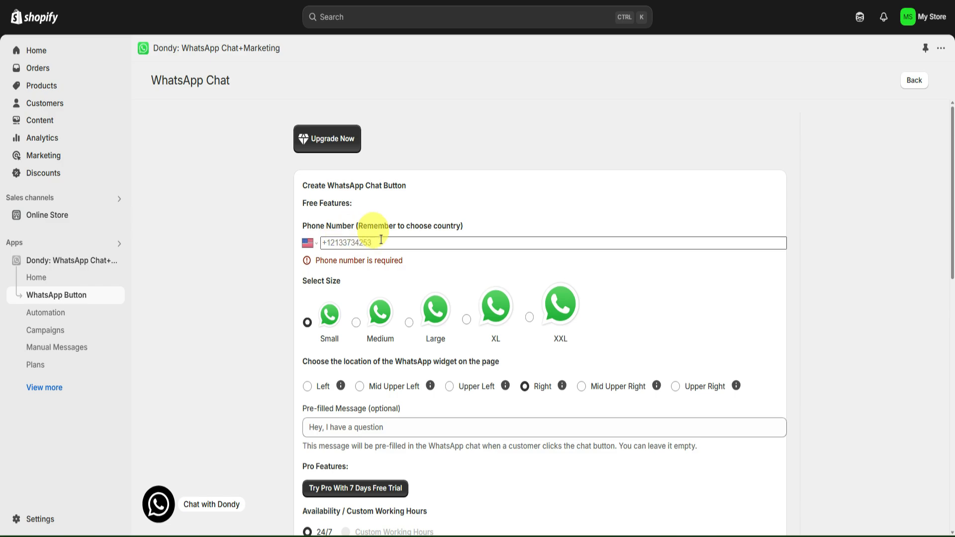
scroll(378, 234, "down", 1)
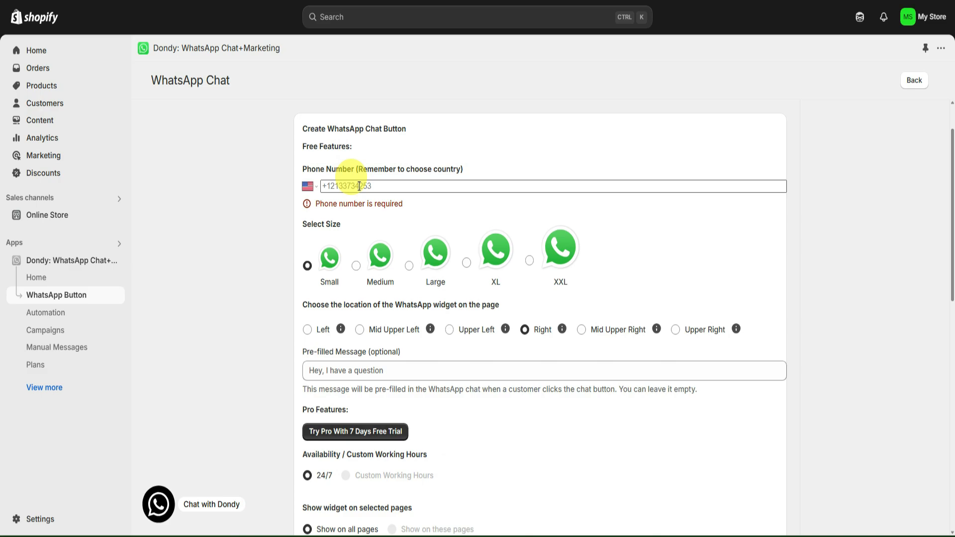
left_click(310, 186)
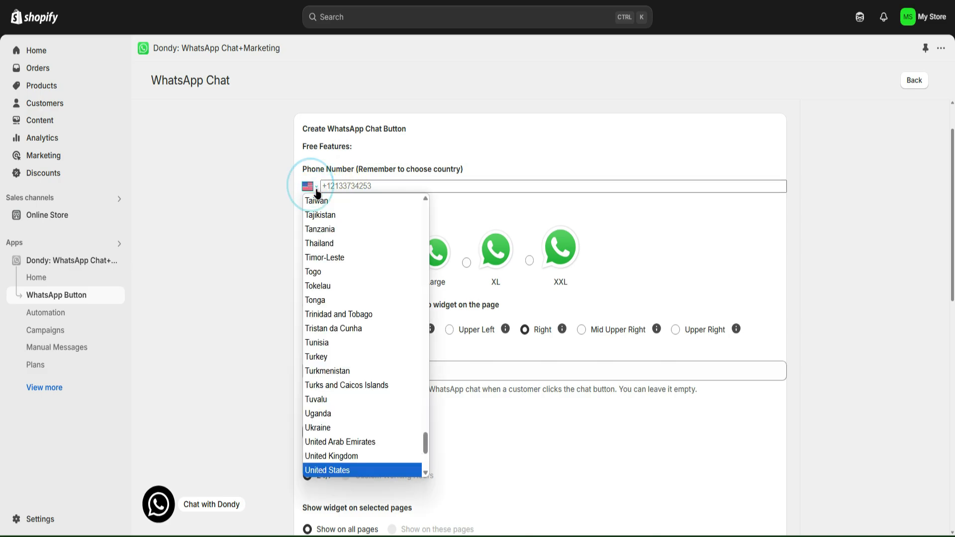
scroll(375, 244, "up", 20)
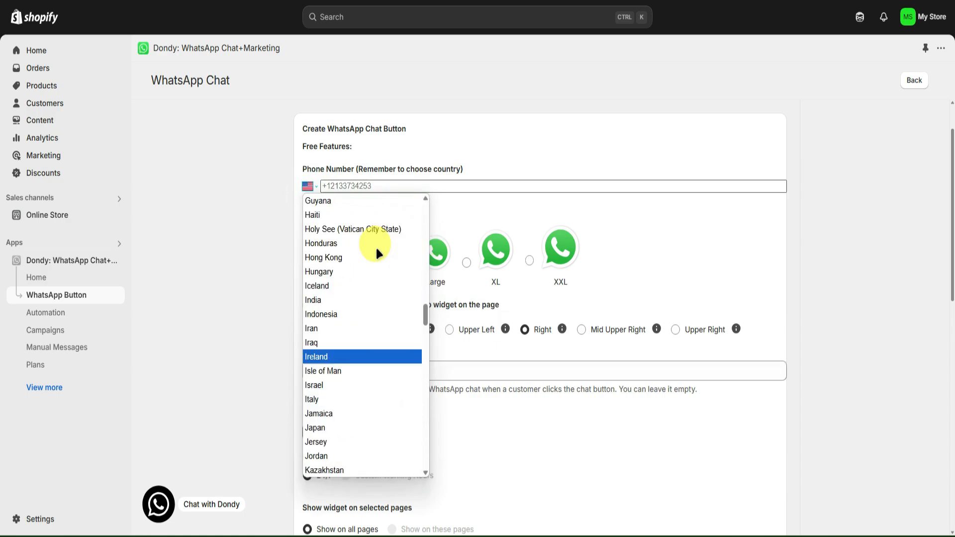
scroll(375, 244, "up", 20)
scroll(373, 243, "down", 20)
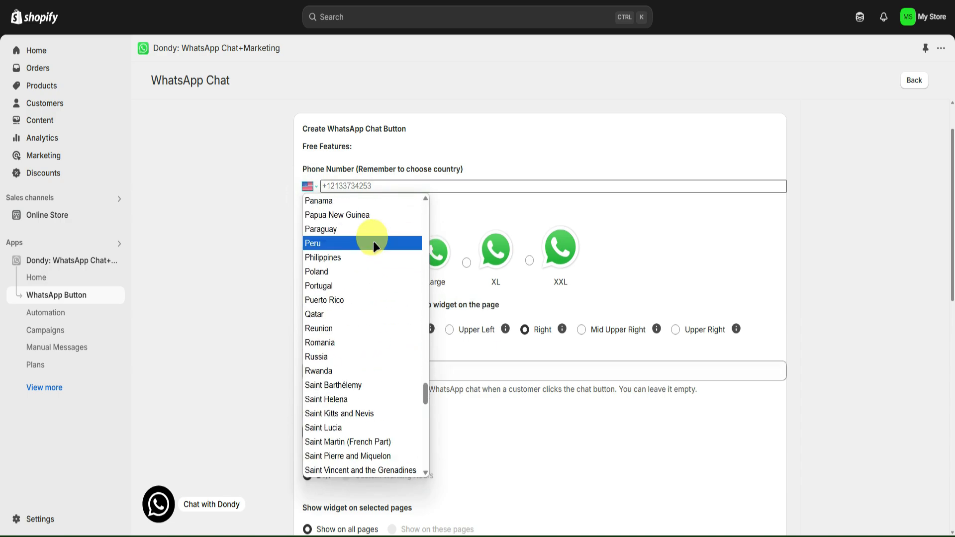
scroll(375, 246, "down", 12)
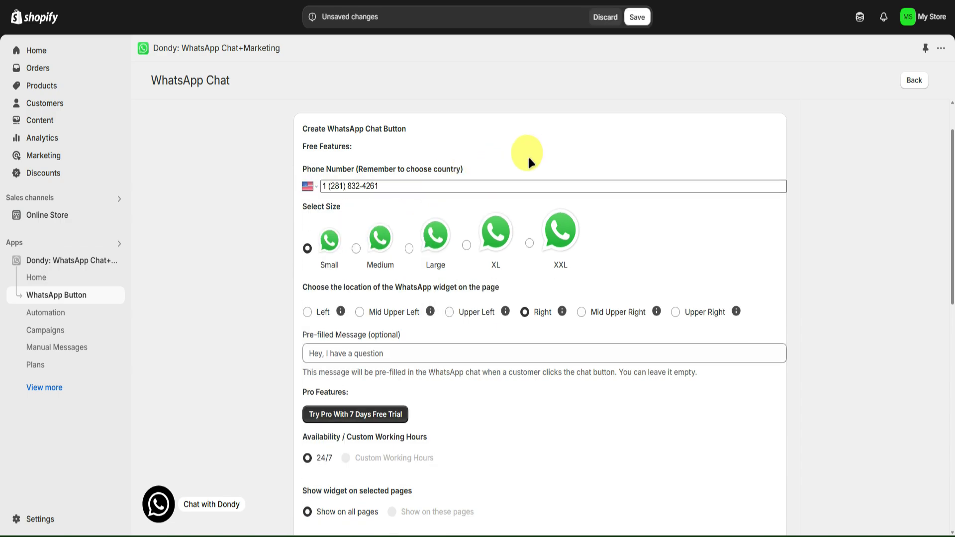
scroll(527, 155, "down", 1)
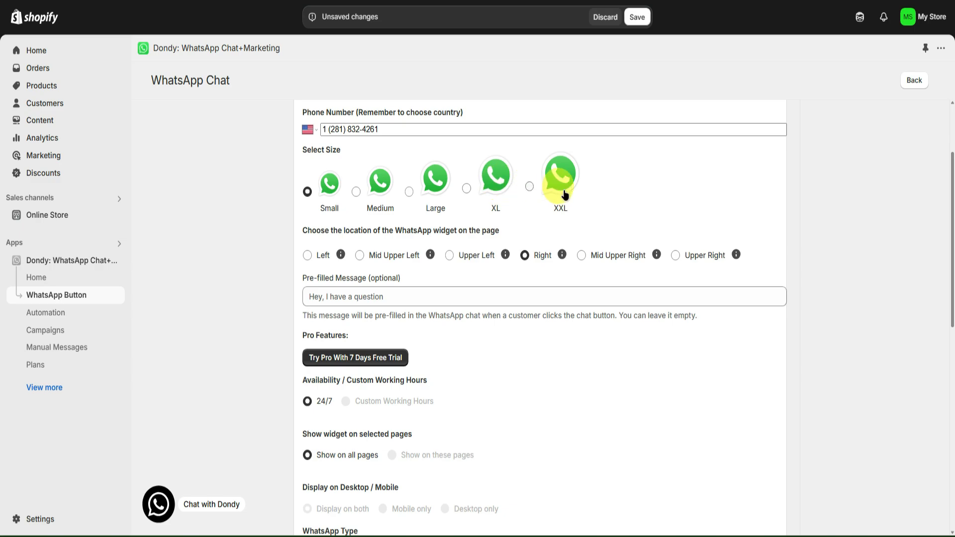
Set the chat button size to Medium and enter the pre-filled message "Hey, I have a question"
left_click(382, 187)
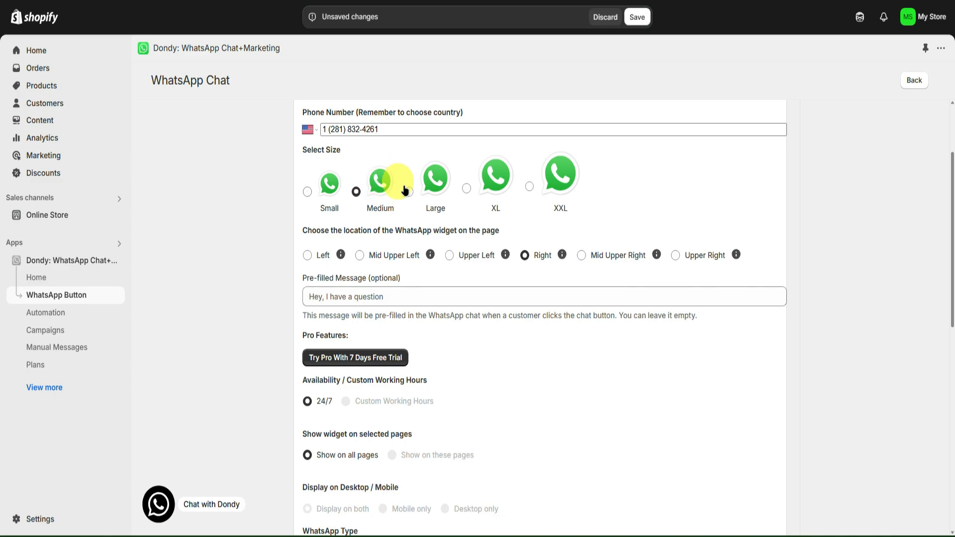
scroll(418, 192, "down", 1)
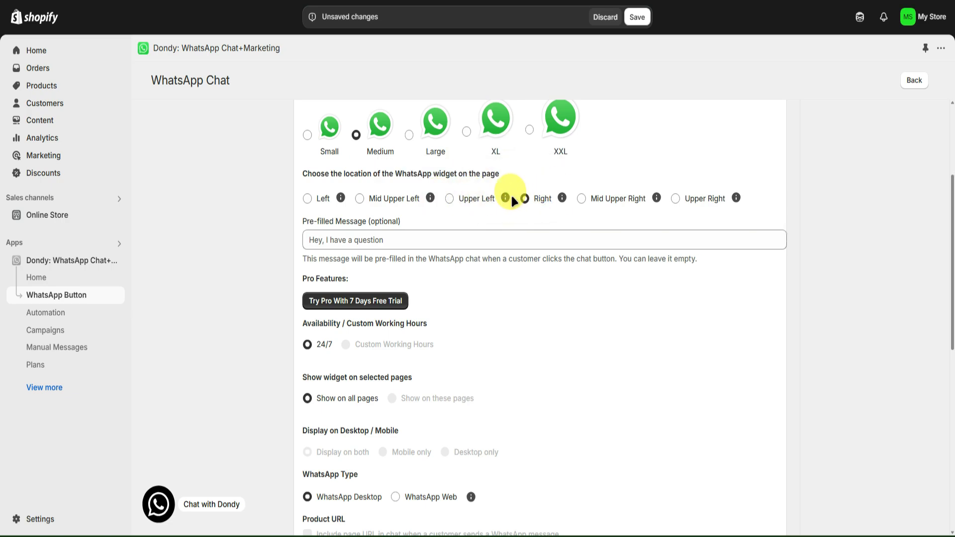
scroll(378, 194, "down", 1)
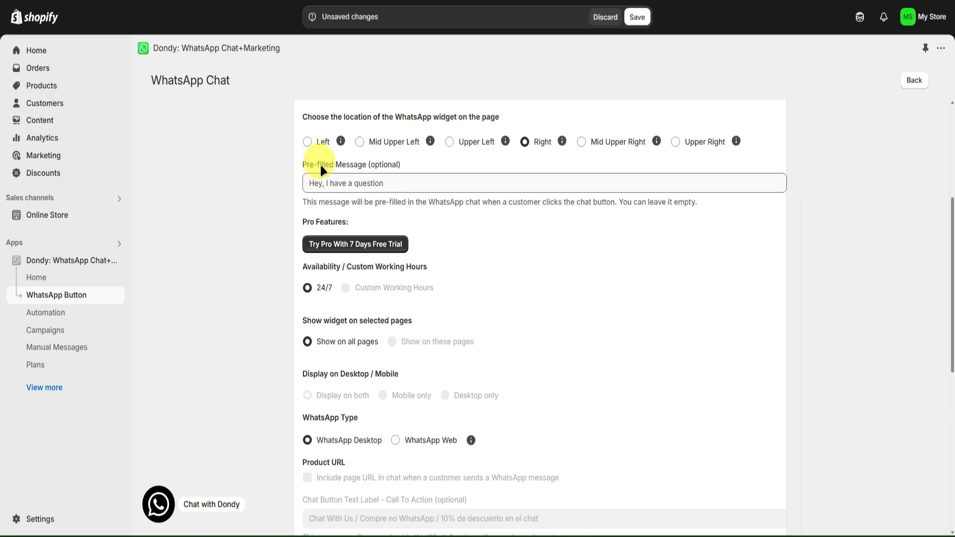
left_click(356, 185)
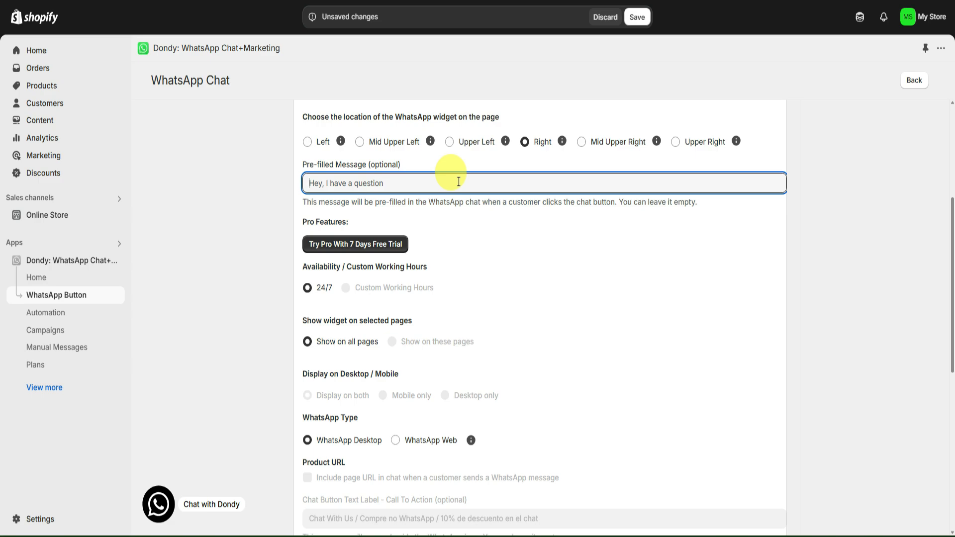
type("Hey, I have a question")
left_click(500, 230)
Examine the Pro feature settings, including working hours, page and device display, WhatsApp type, product URL, button label and premium button designs
scroll(458, 205, "down", 1)
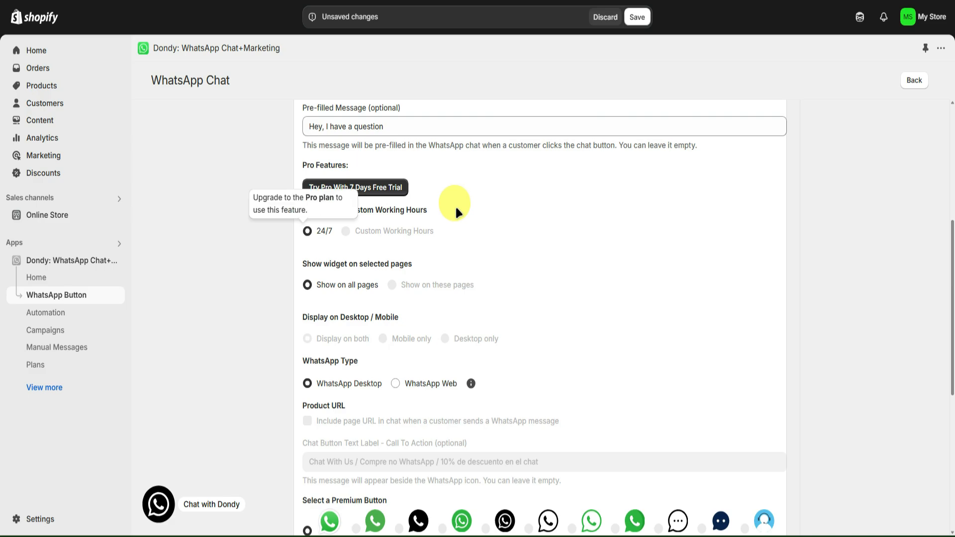
scroll(455, 205, "up", 1)
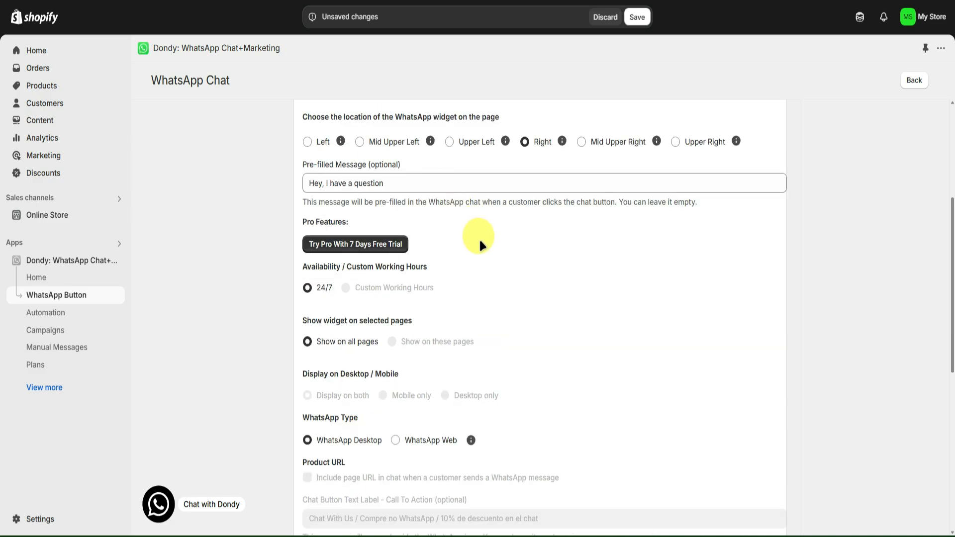
scroll(479, 238, "down", 1)
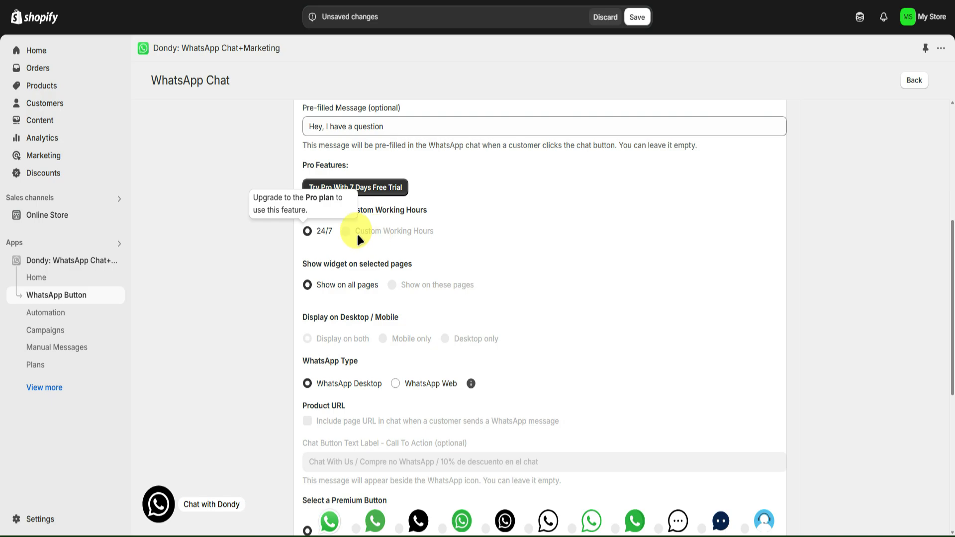
scroll(438, 233, "down", 1)
scroll(447, 226, "up", 1)
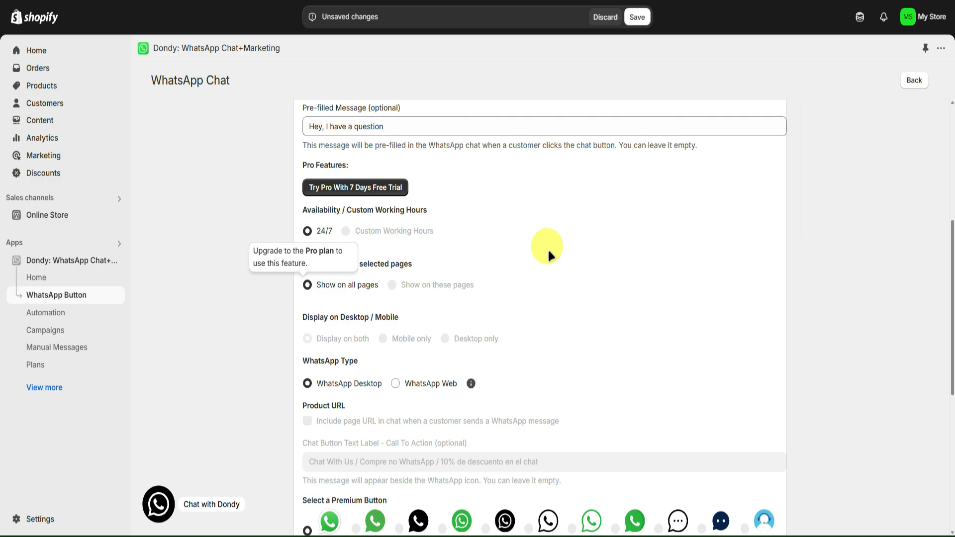
scroll(549, 252, "down", 1)
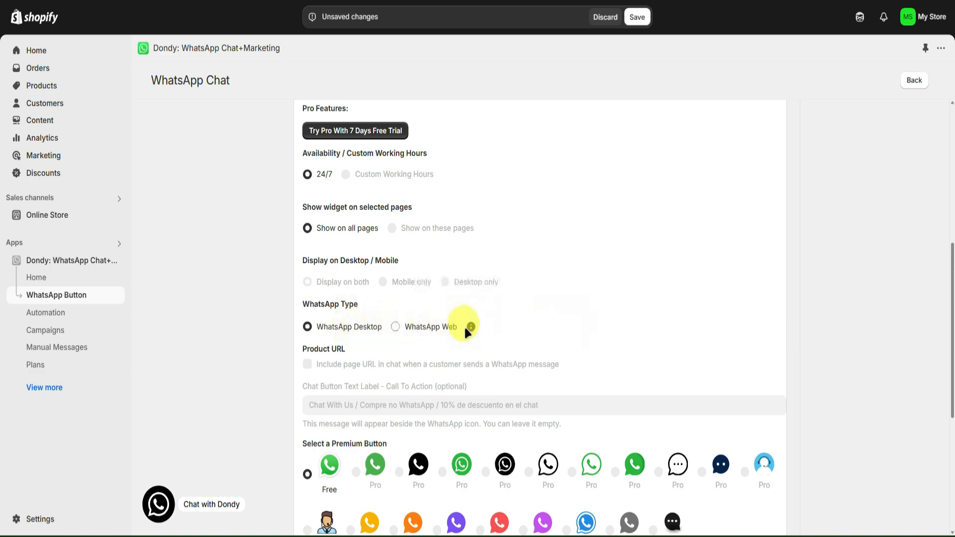
mouse_move(470, 329)
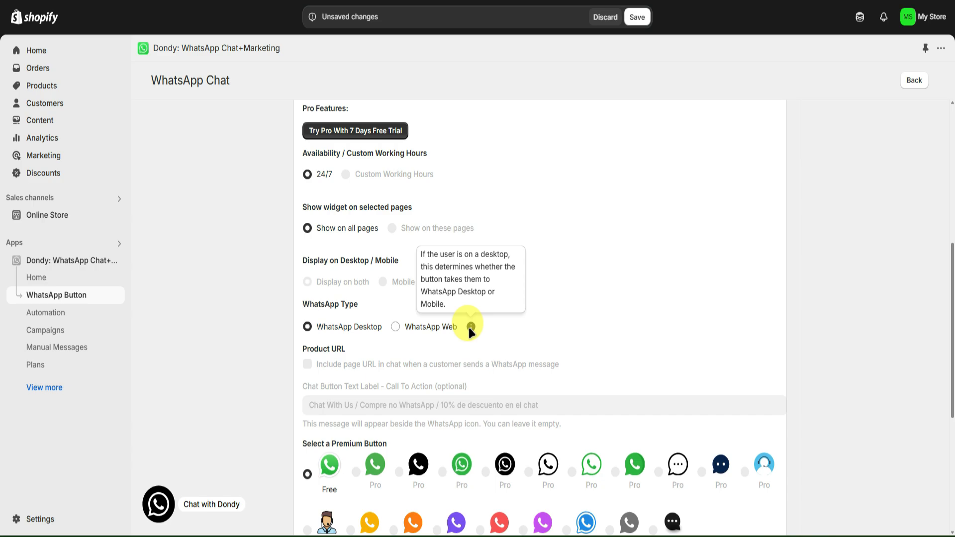
scroll(533, 324, "down", 1)
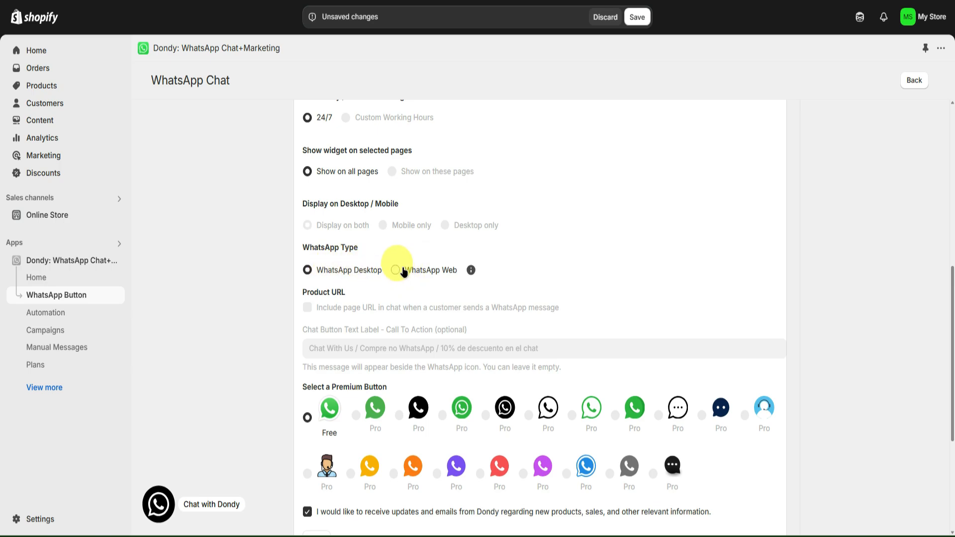
scroll(486, 254, "down", 1)
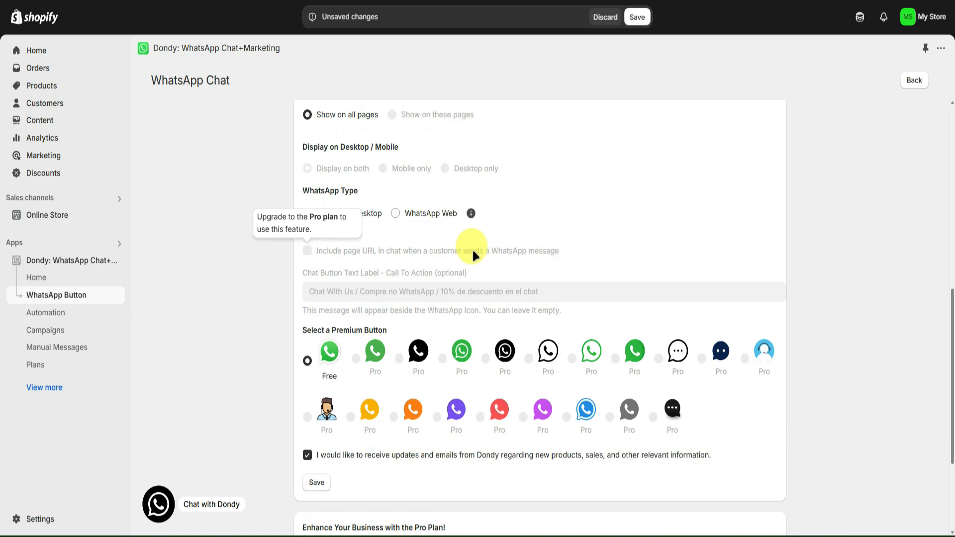
scroll(547, 249, "up", 1)
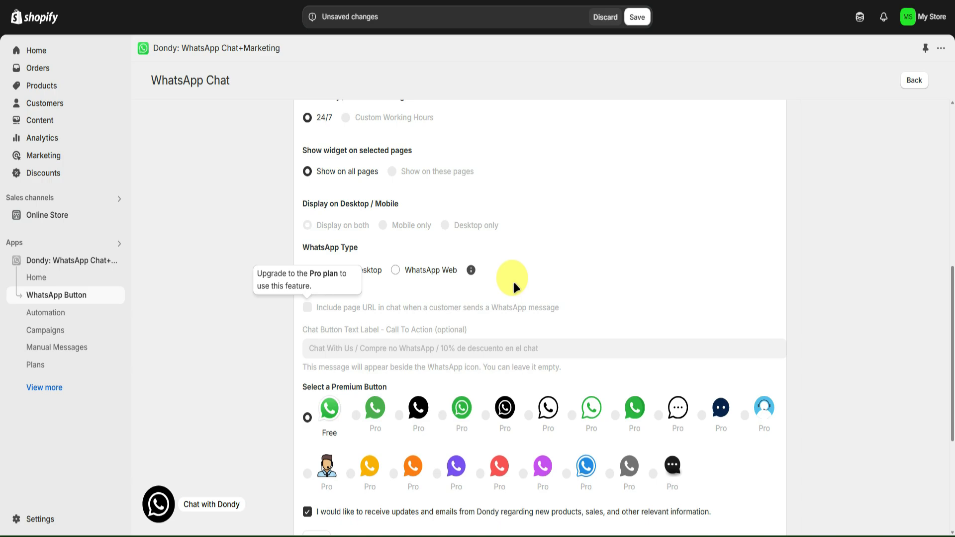
scroll(512, 280, "down", 1)
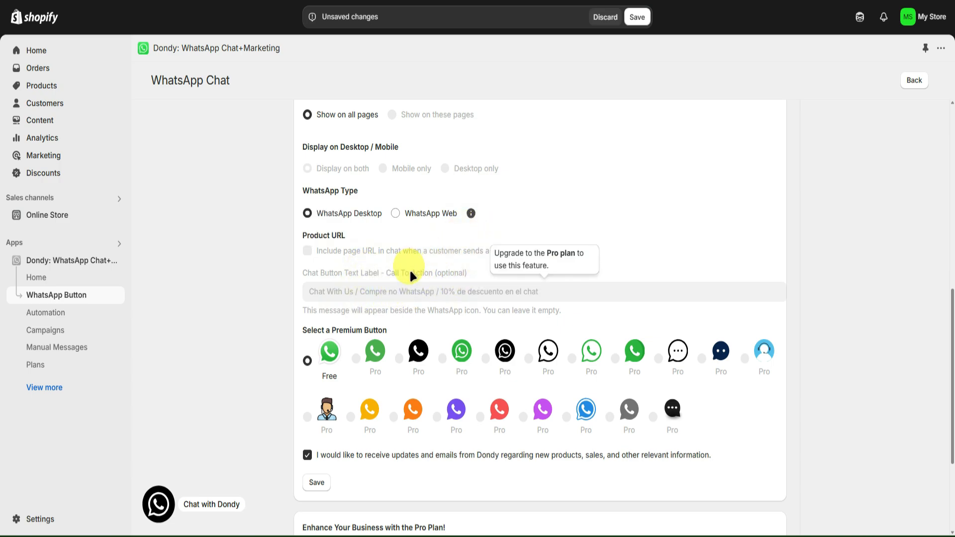
scroll(478, 293, "down", 1)
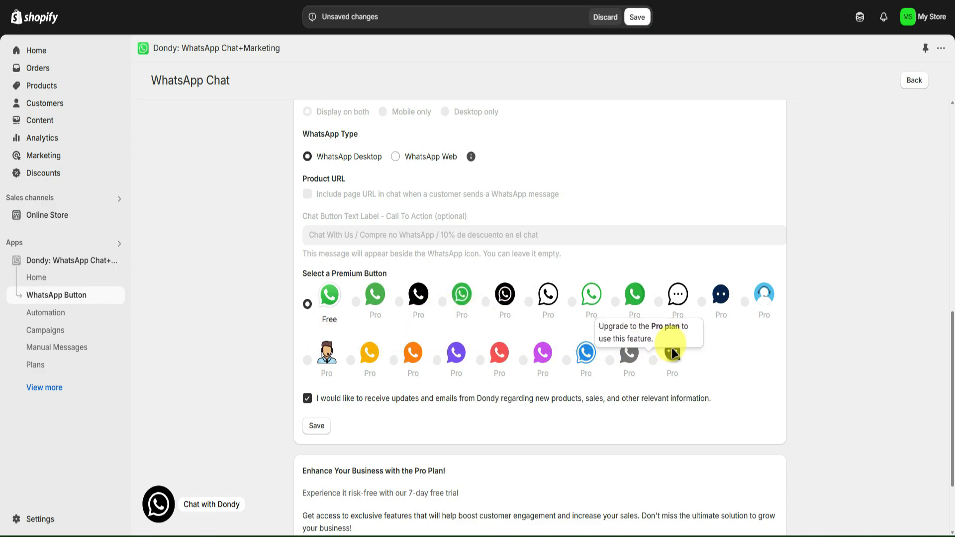
Opt out of Dondy's updates and emails, review the Pro plan trial offer, and save the WhatsApp chat settings
scroll(479, 318, "down", 2)
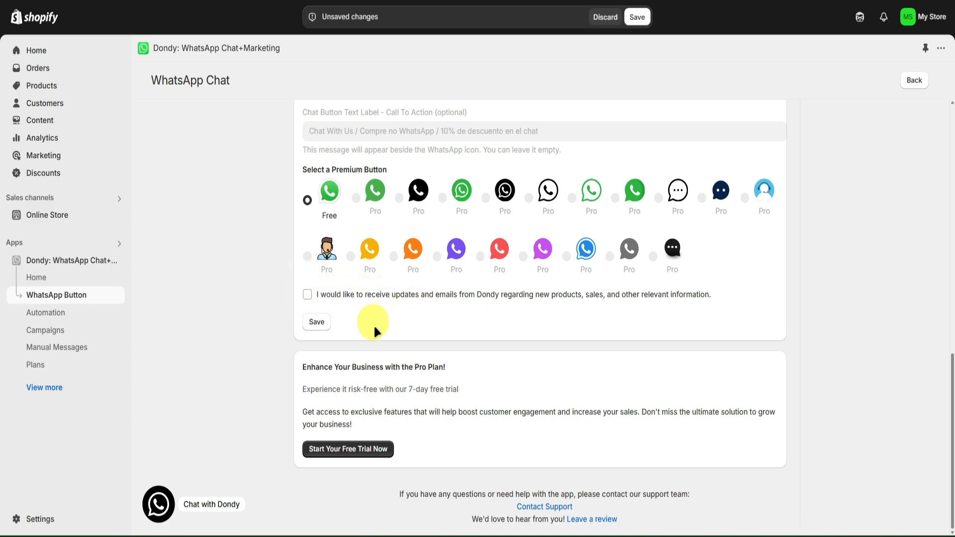
left_click_drag(301, 367, 422, 369)
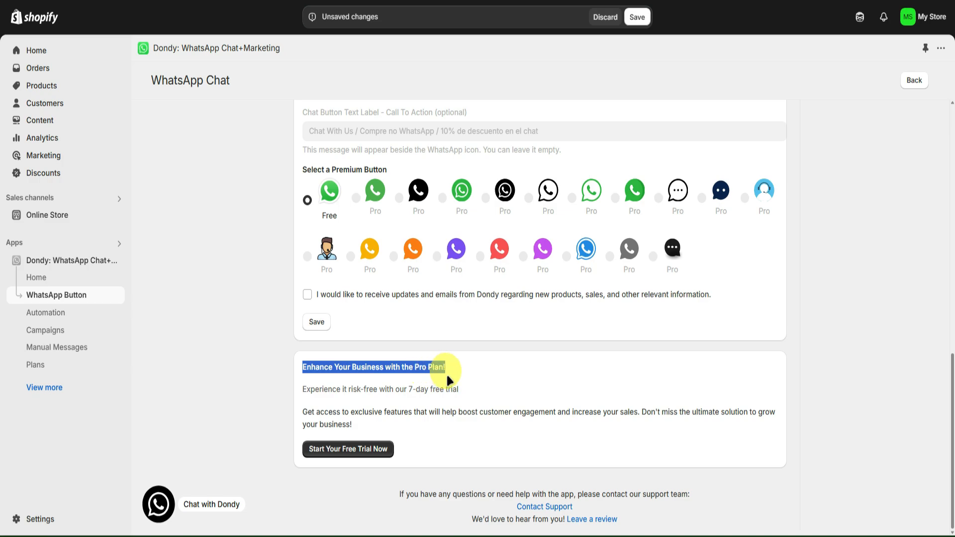
left_click(398, 390)
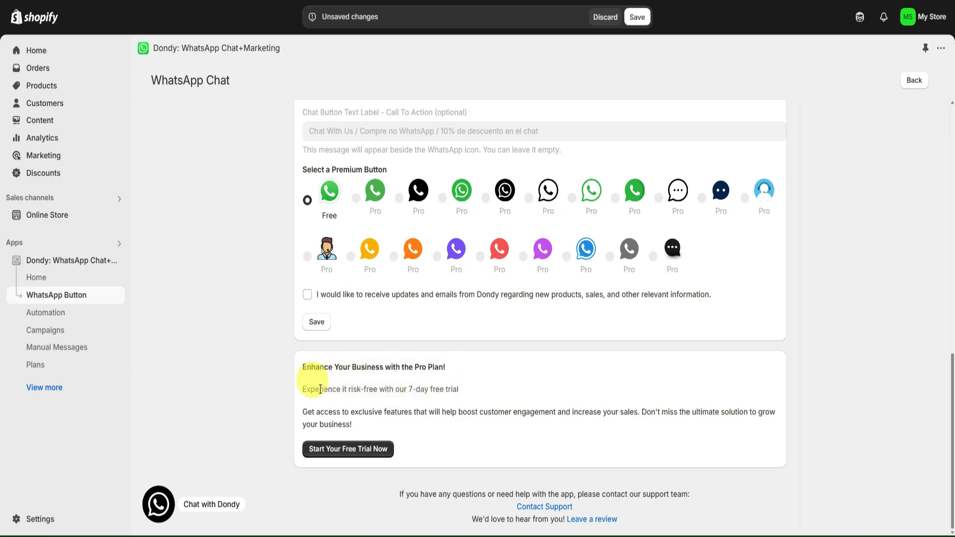
left_click_drag(321, 389, 442, 397)
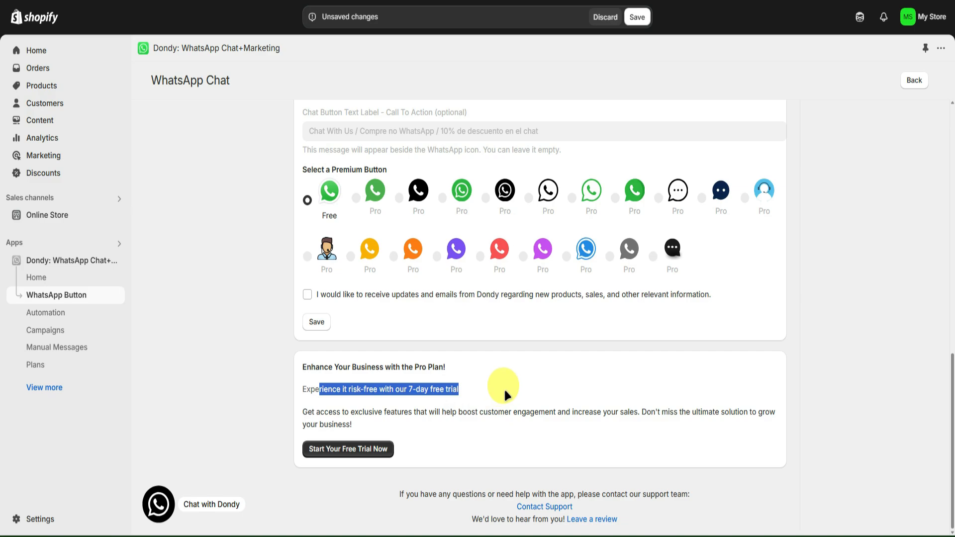
left_click(424, 338)
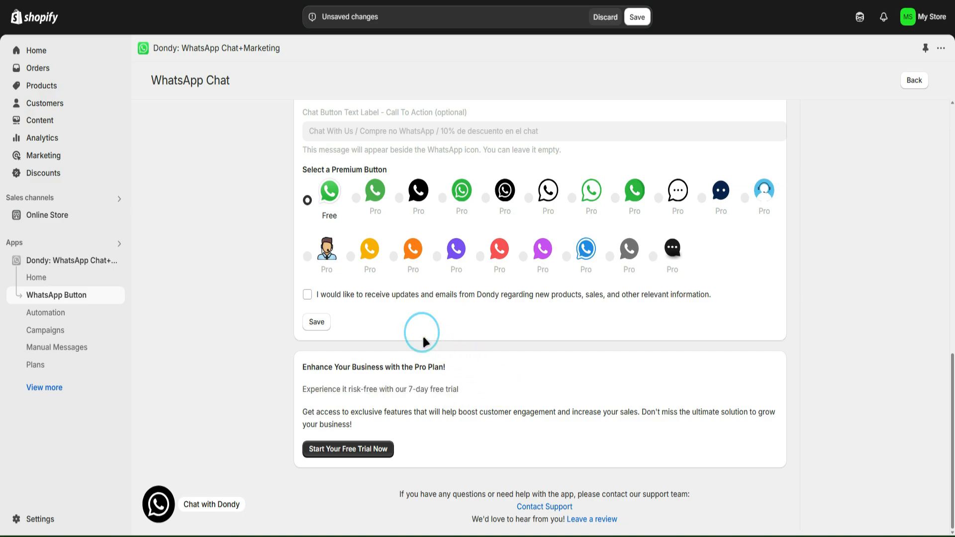
left_click(321, 324)
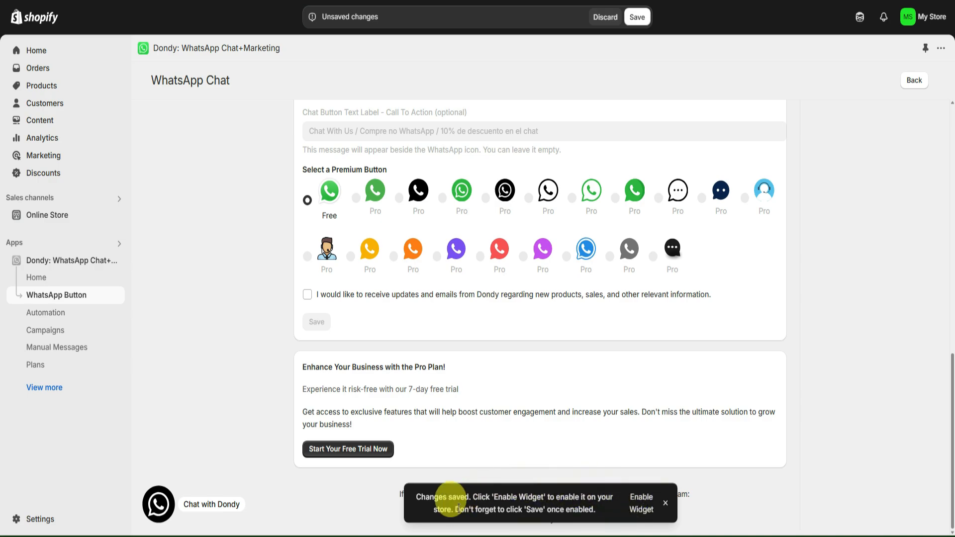
Enable the WhatsApp Widget app embed in the Dawn theme, saving both the theme and the pending WhatsApp Chat changes
left_click(640, 509)
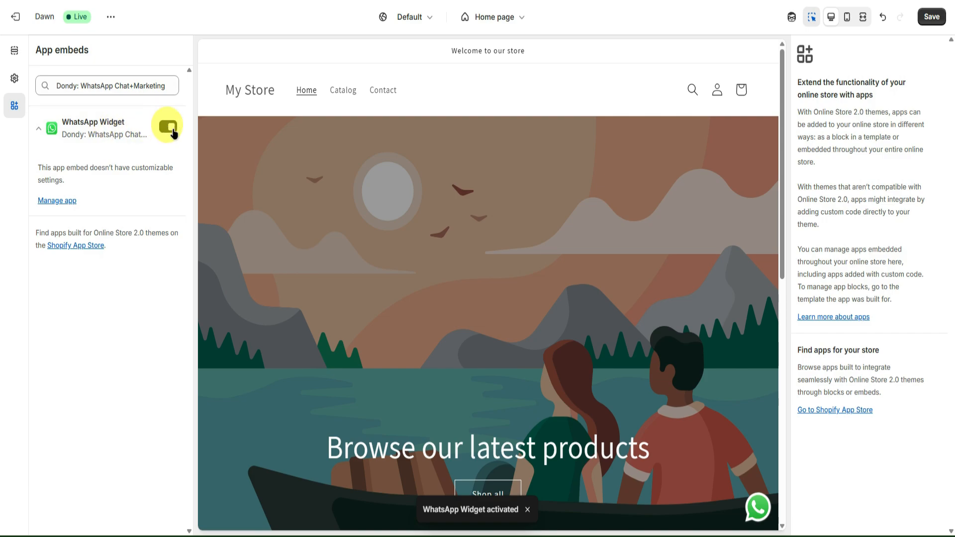
scroll(683, 338, "down", 3)
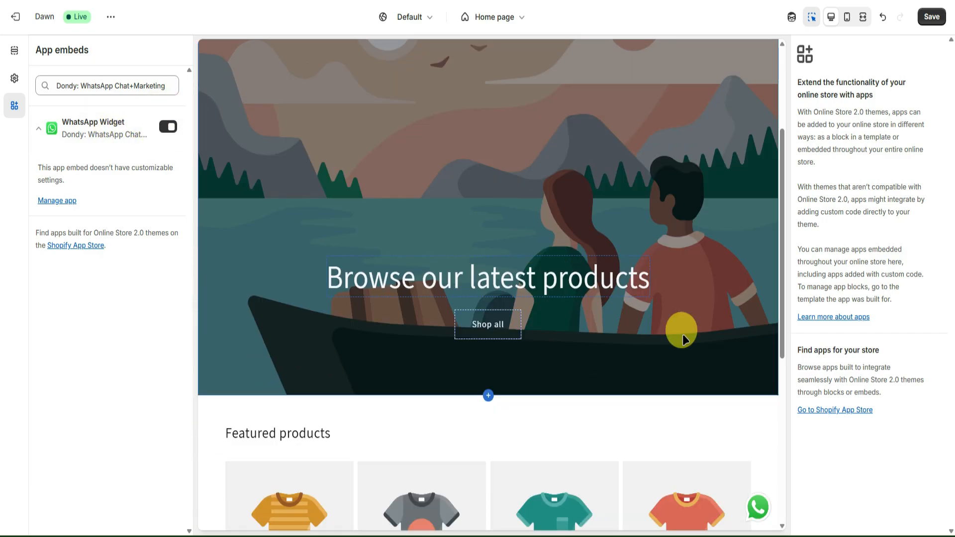
scroll(703, 417, "up", 2)
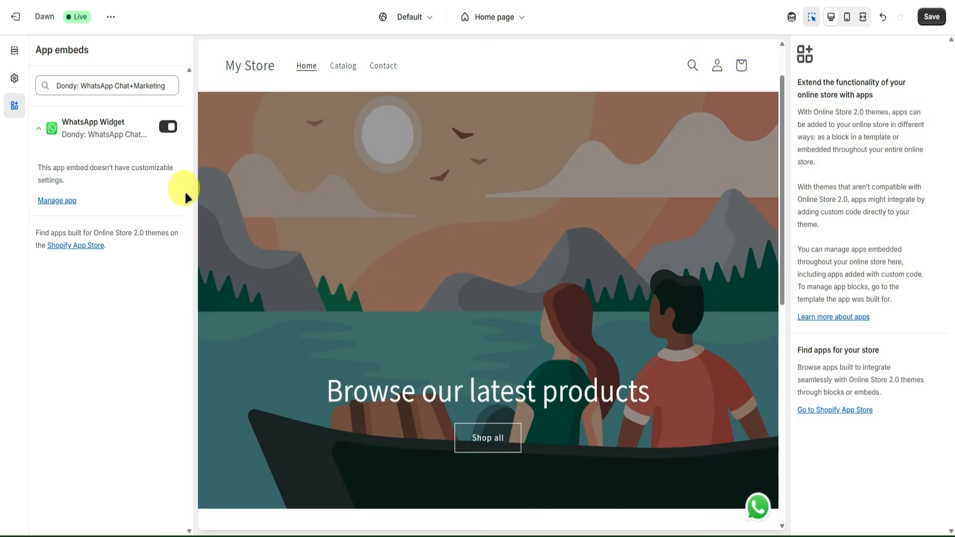
left_click(940, 18)
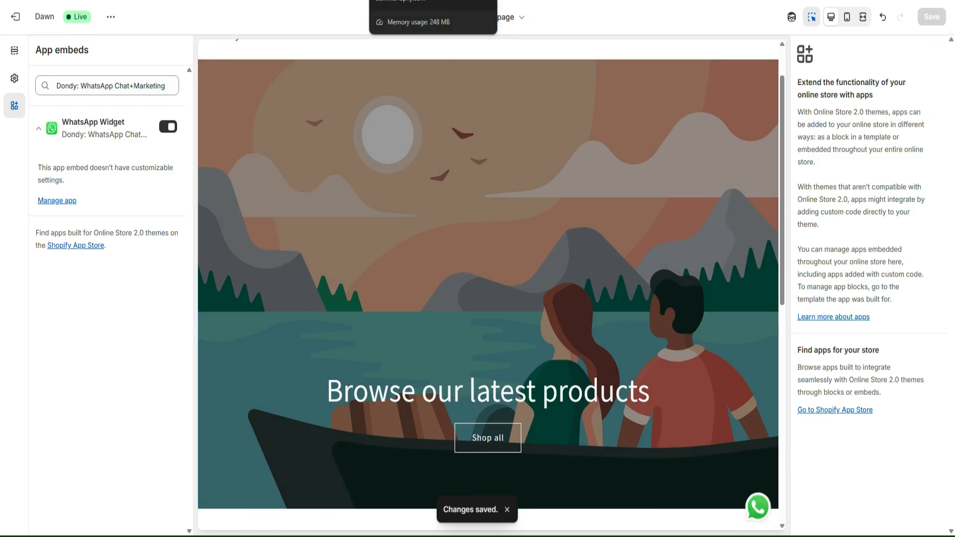
left_click(406, 1)
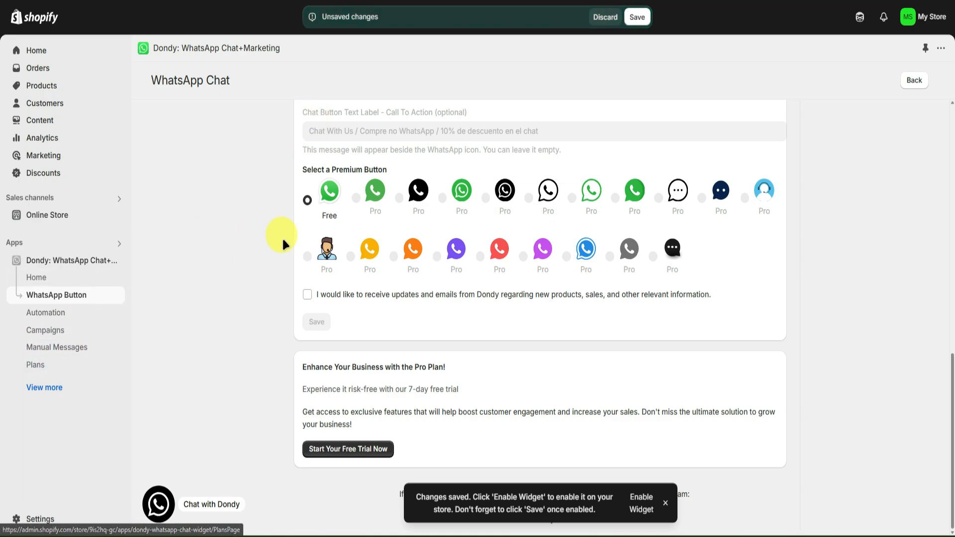
left_click(637, 18)
Compare the prices and features of Dondy's Free, Pro, Advanced, Power Automation and Elite plans
left_click(48, 365)
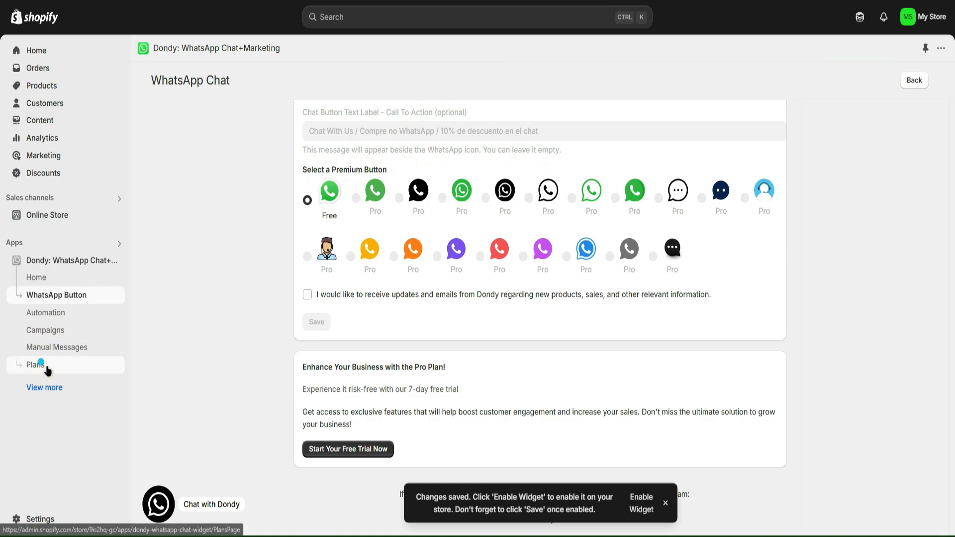
scroll(341, 251, "down", 1)
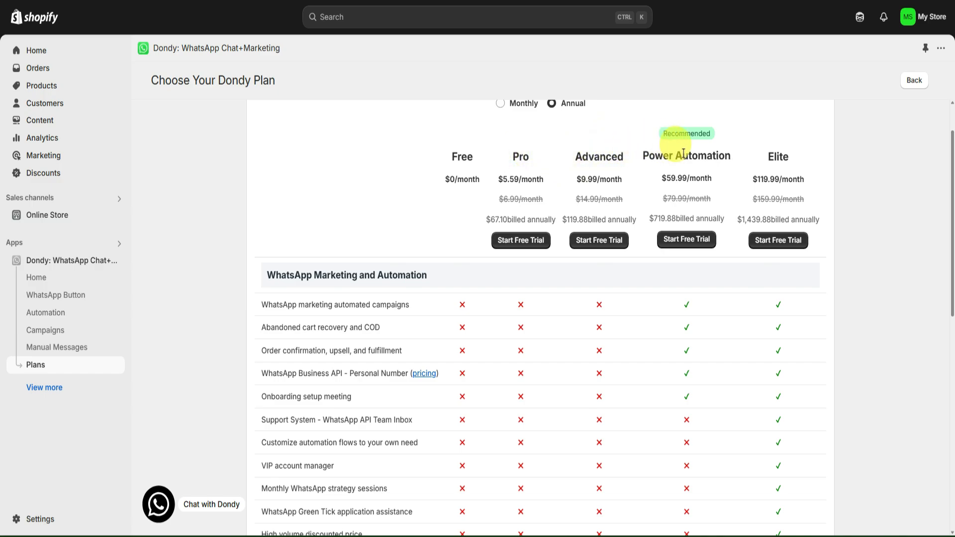
scroll(562, 281, "down", 5)
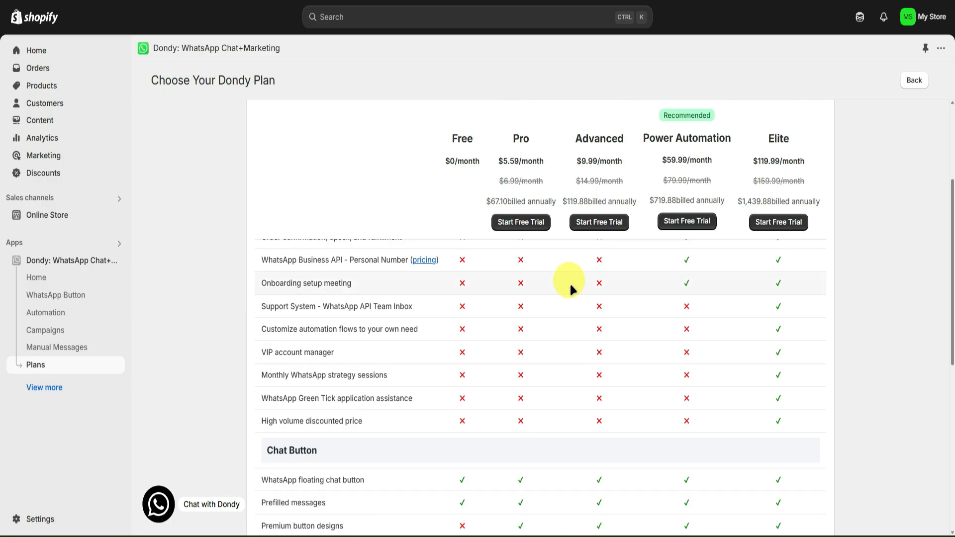
scroll(571, 282, "down", 4)
scroll(571, 282, "up", 3)
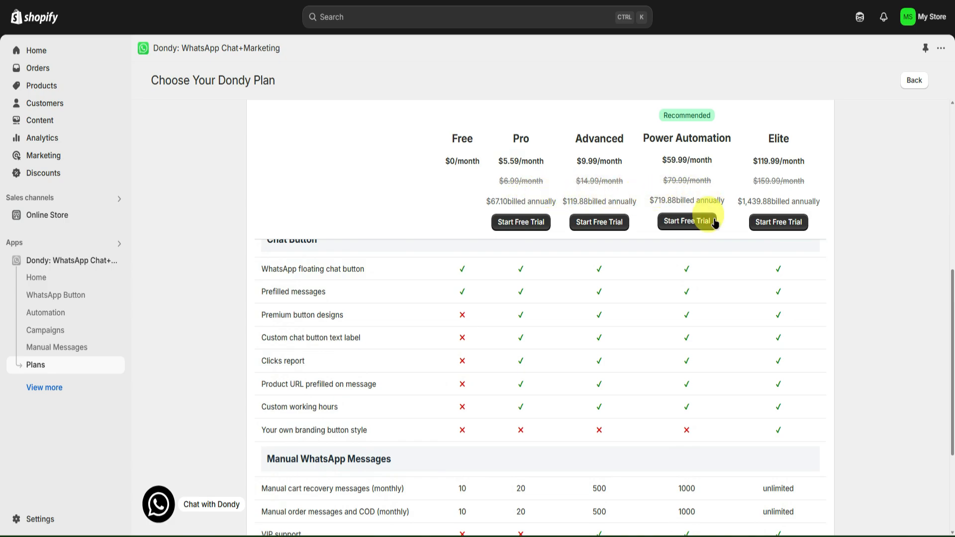
scroll(606, 315, "down", 2)
scroll(551, 314, "up", 10)
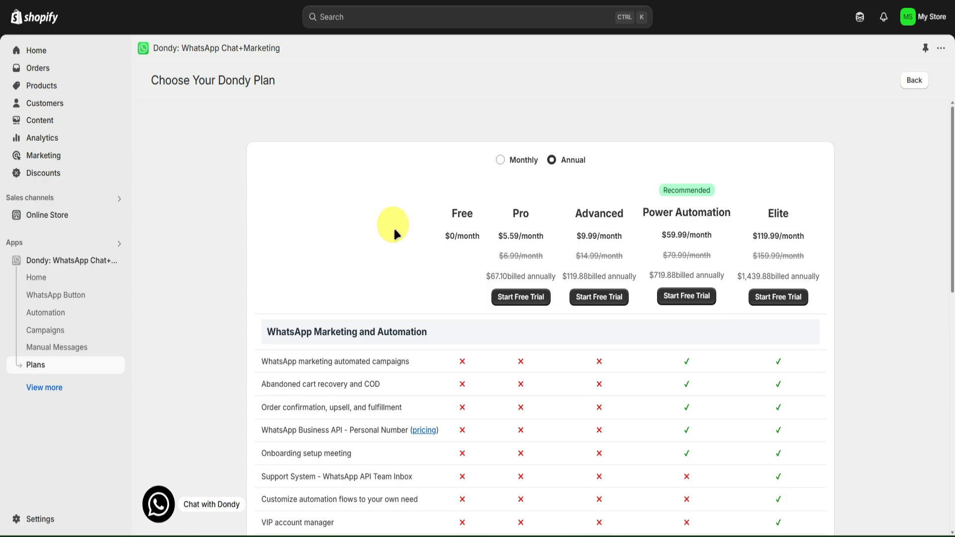
Open a storefront preview of the current Dawn theme from the online store's themes
left_click(41, 215)
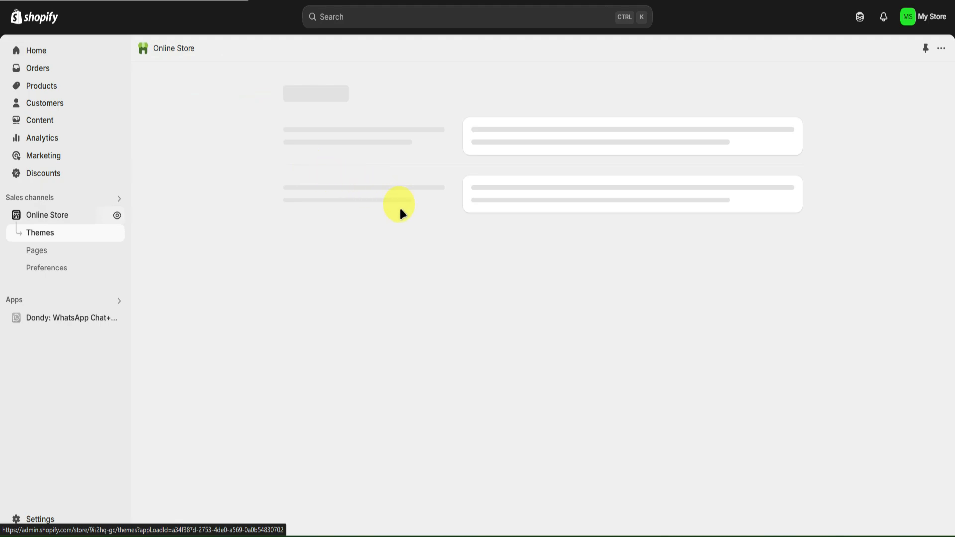
scroll(528, 276, "down", 1)
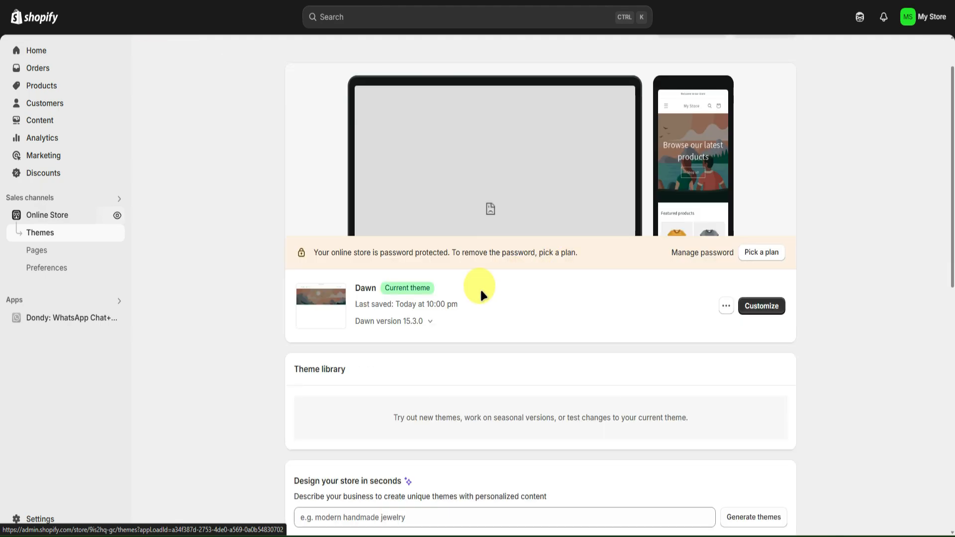
left_click(725, 306)
left_click(658, 331)
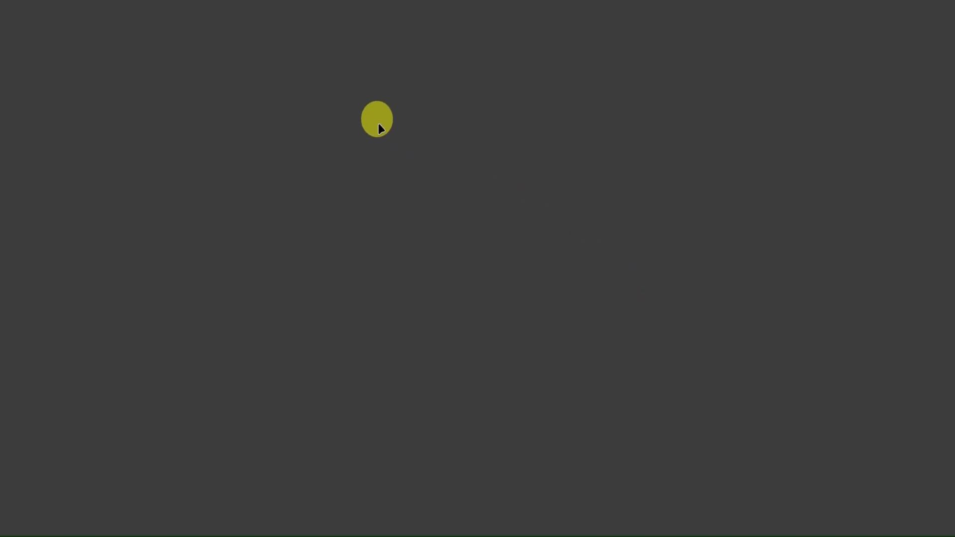
Dismiss the storefront preview bar and test the floating WhatsApp chat button, declining to open the WhatsApp application
scroll(505, 259, "down", 3)
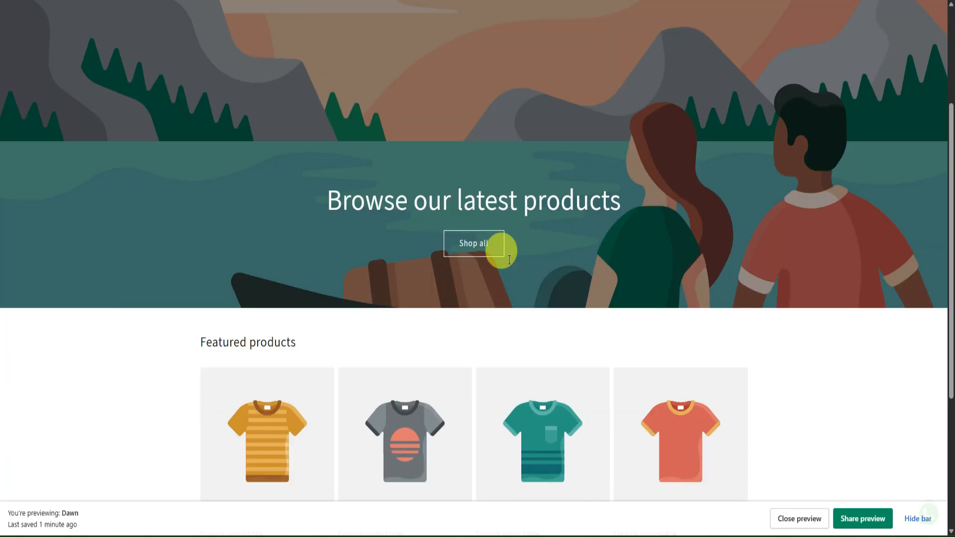
left_click(802, 518)
scroll(810, 437, "down", 2)
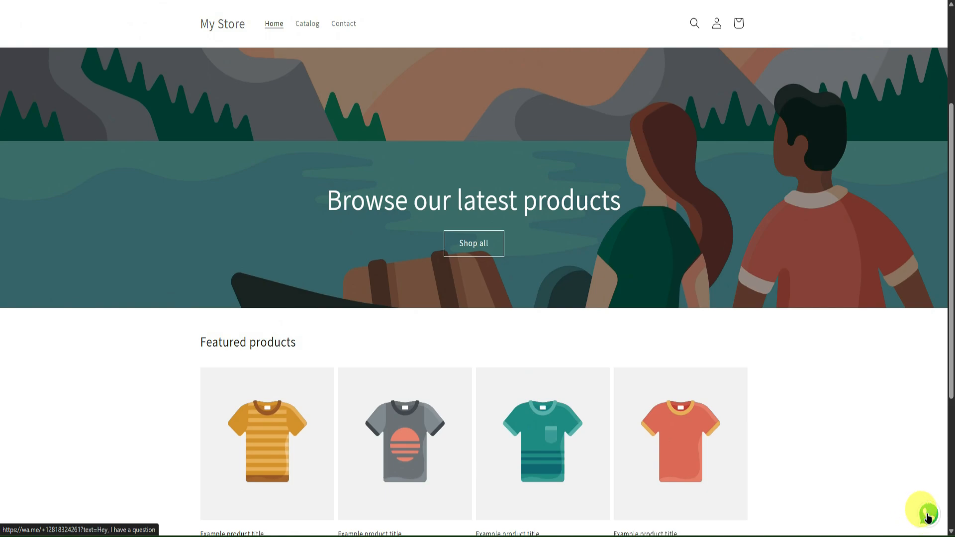
left_click(929, 516)
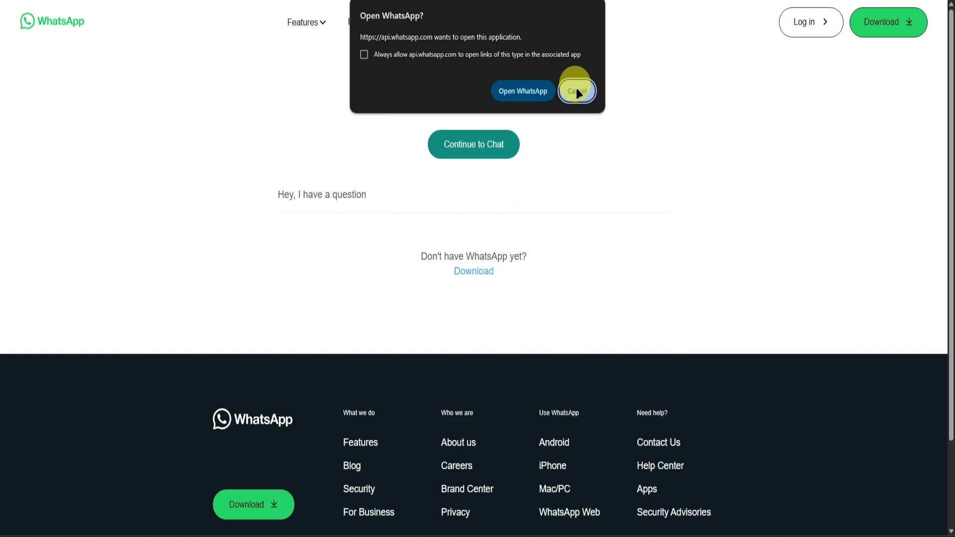
left_click(583, 92)
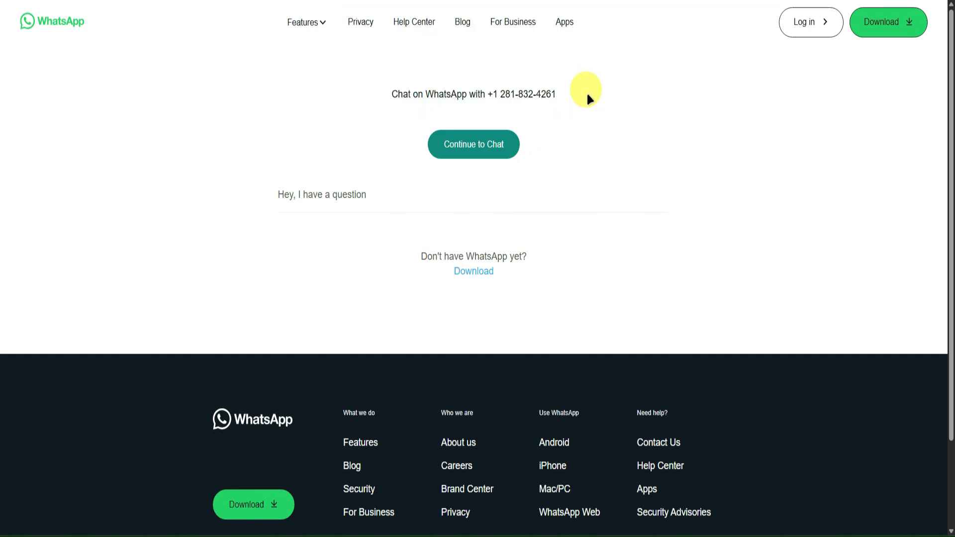